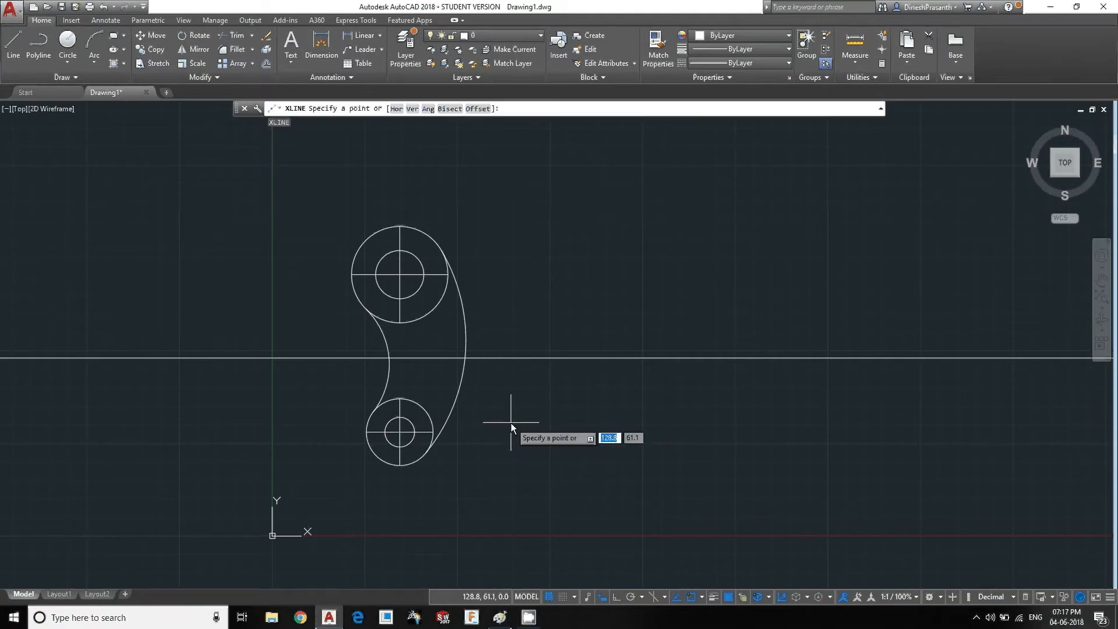
Step: Offset a construction line 80 units to the right from the lower small circle's vertical centre line
type("o")
key("Return")
type("80")
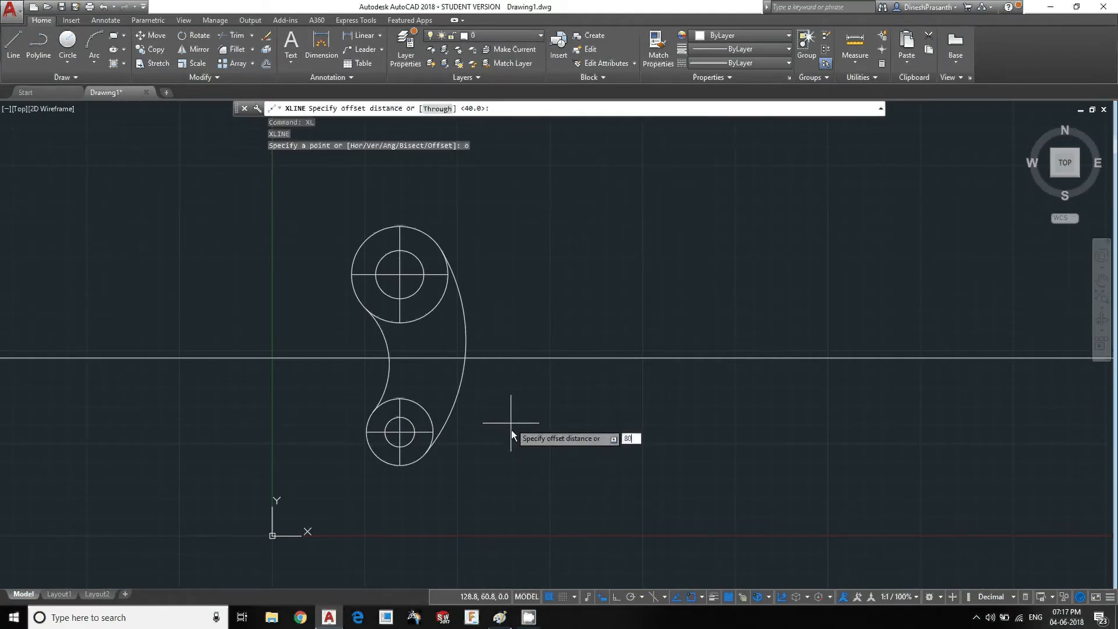
key("Return")
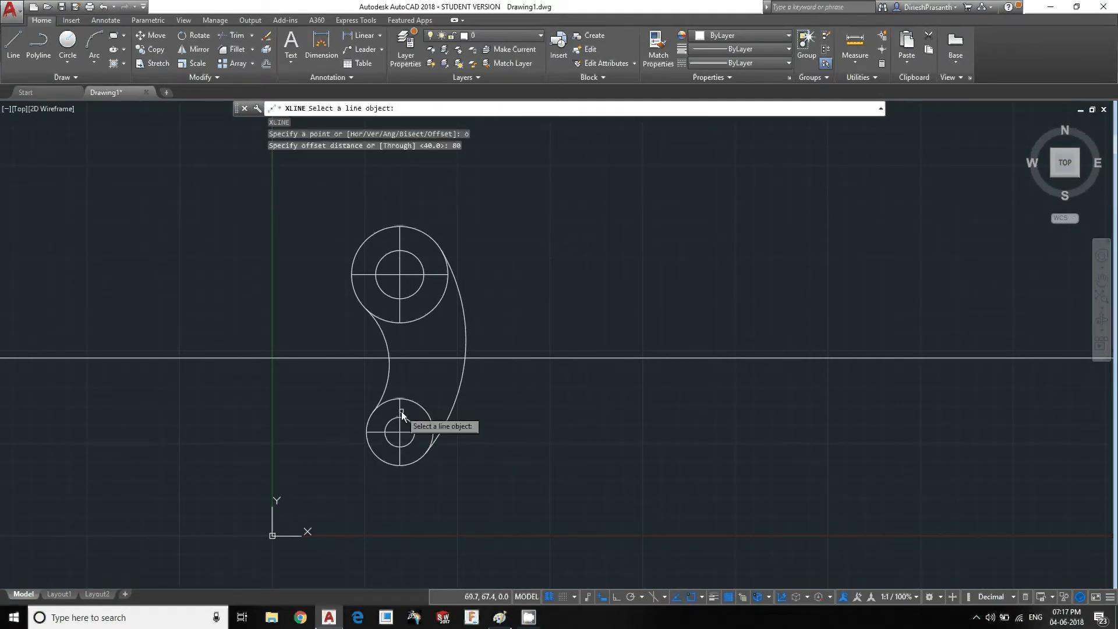
left_click(401, 411)
left_click(564, 407)
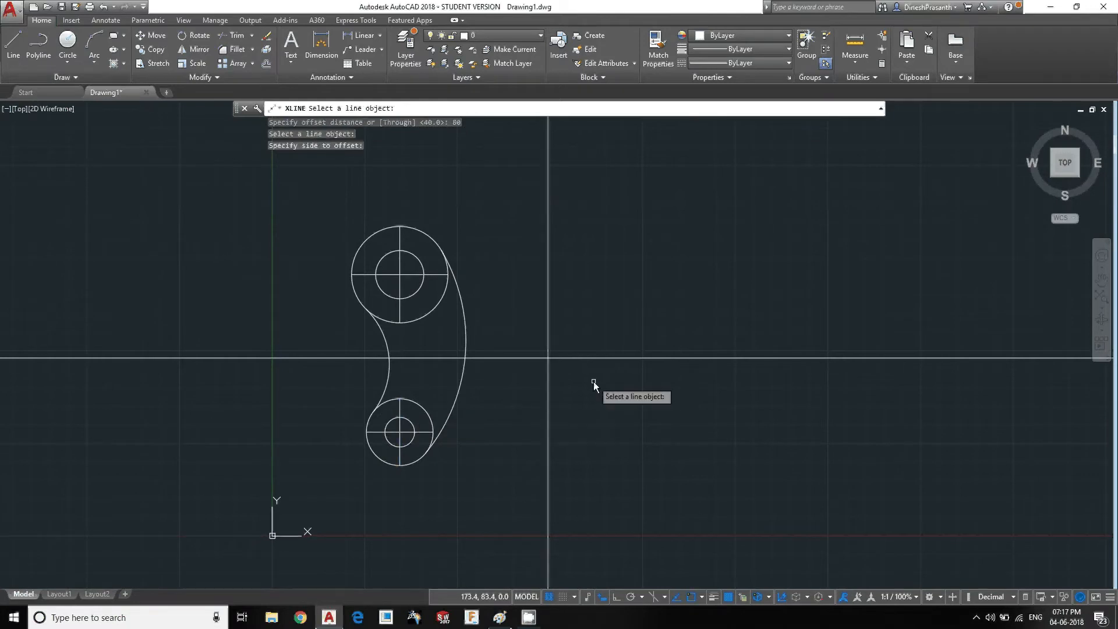
key("Escape")
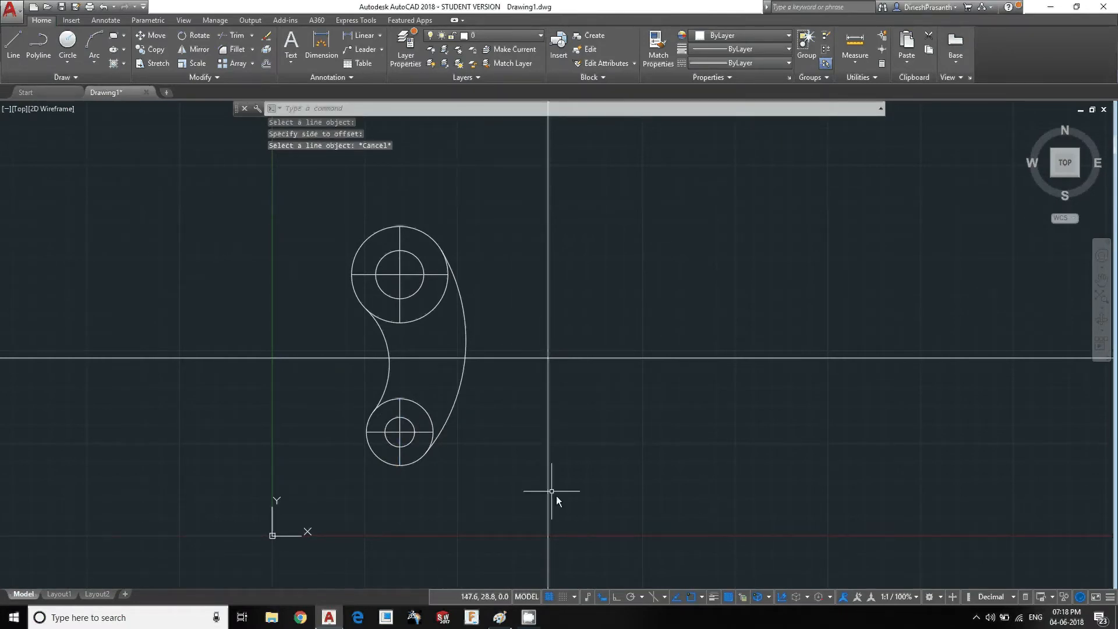
Step: Switch to Paint, mark the centre of the right-hand 26-diameter circle in green on the reference drawing, and return to AutoCAD
left_click(502, 617)
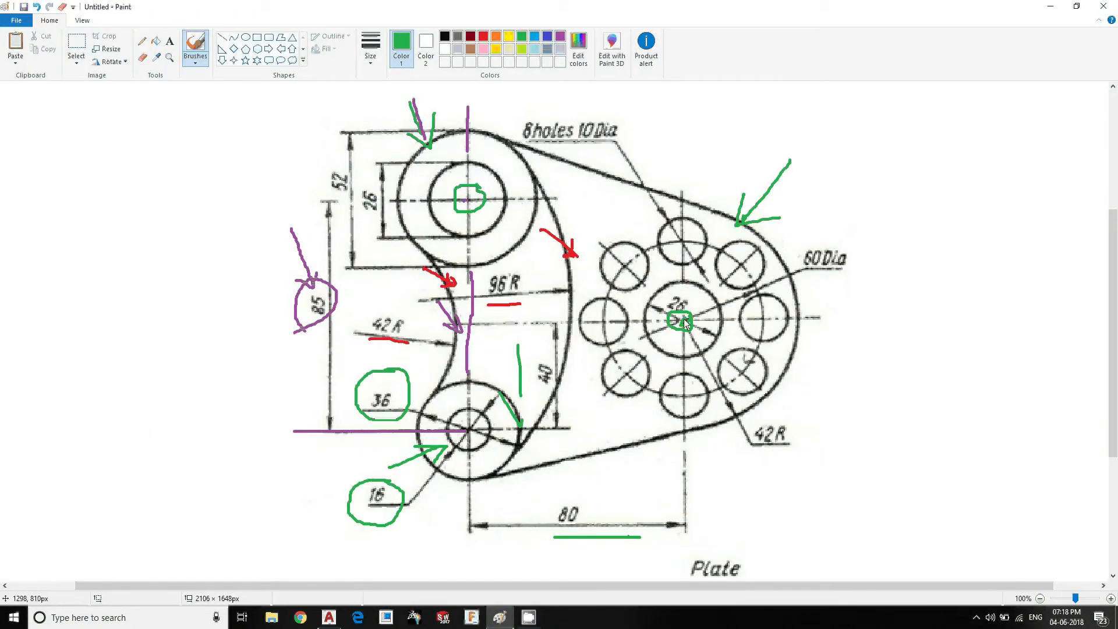
left_click_drag(683, 326, 687, 322)
left_click(1050, 6)
Step: Draw a circle of diameter 26 centred on the intersection of the two construction lines
type("c")
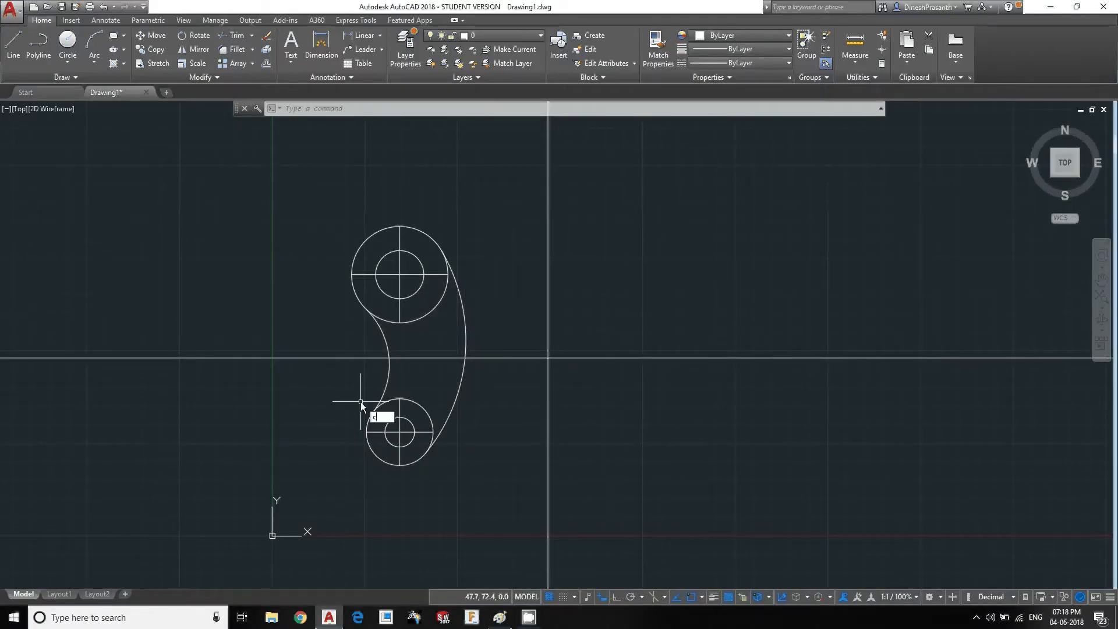
key("Return")
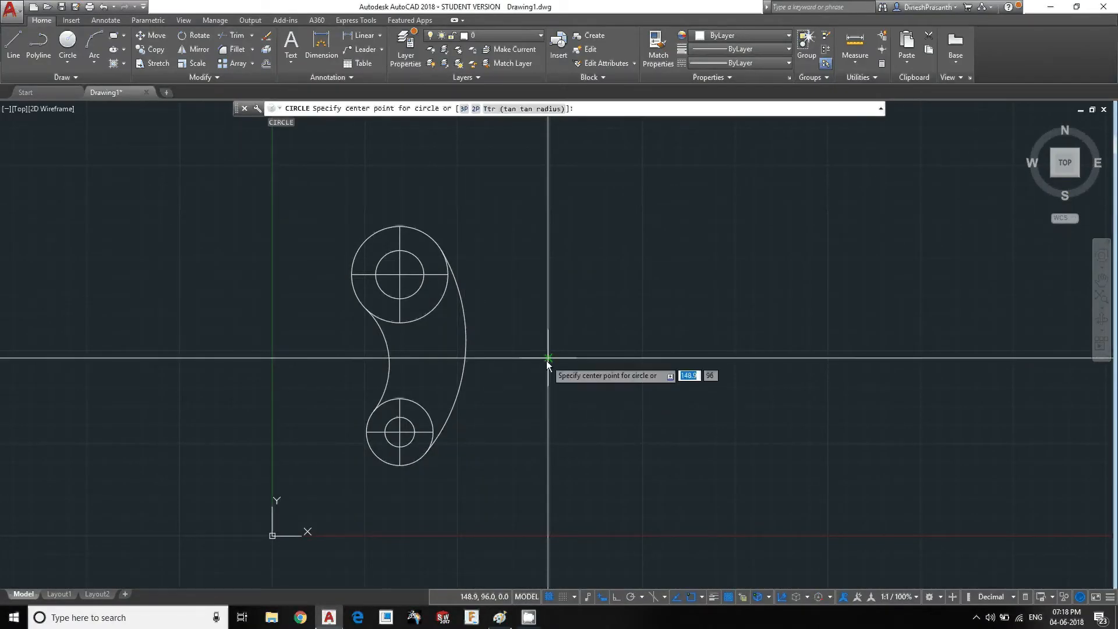
left_click(547, 359)
type("d")
key("Return")
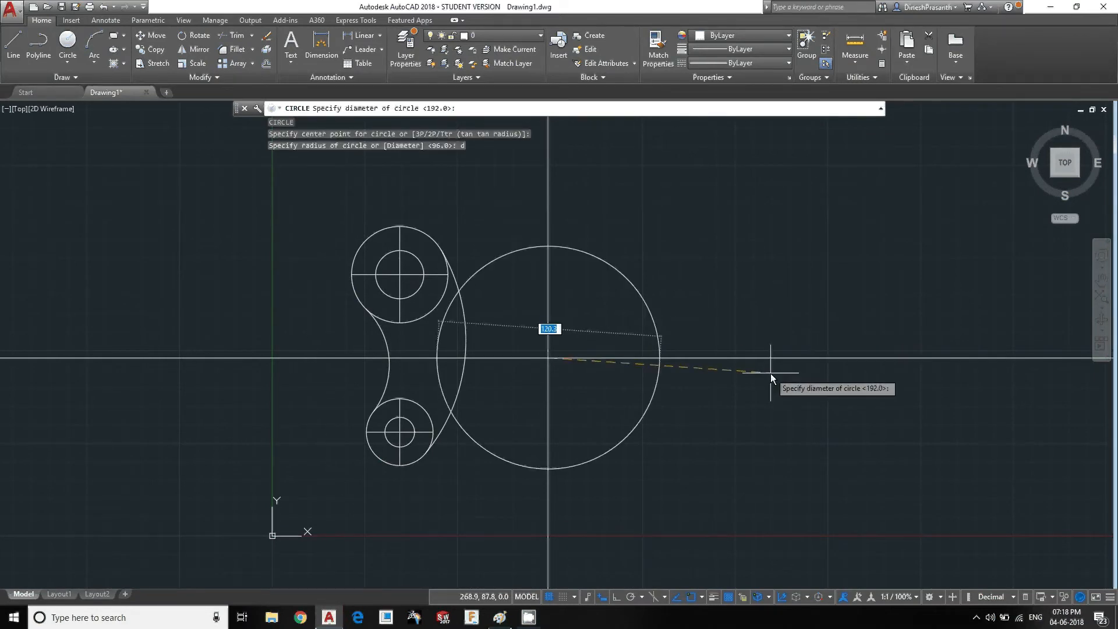
type("26")
key("Return")
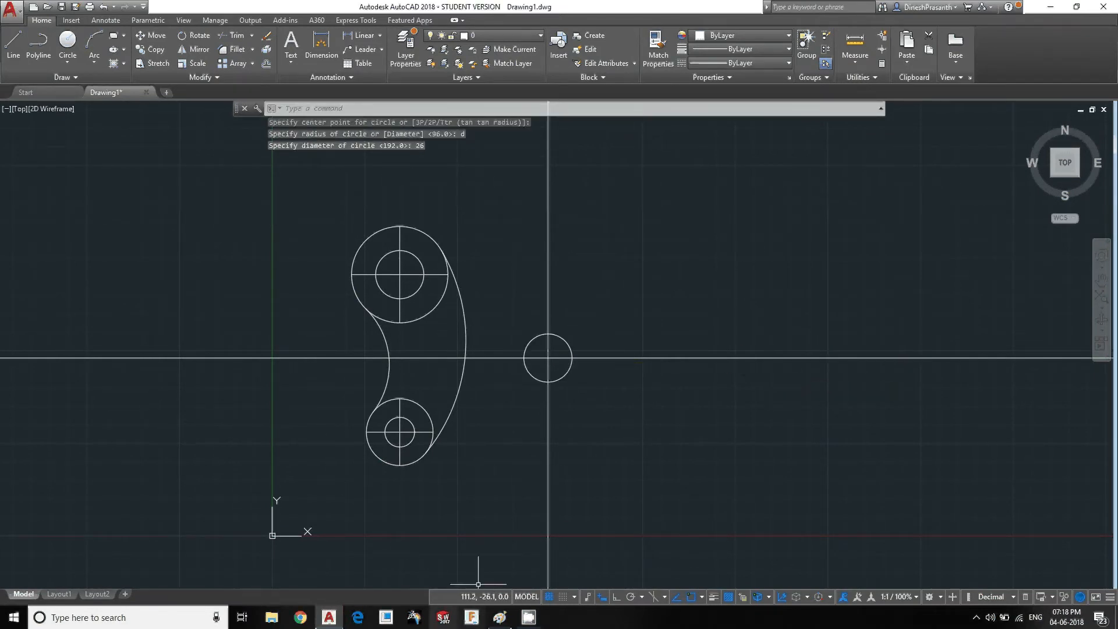
Step: Switch to Paint, mark the hole-centre circle with a green arrow, circle its 60 Dia label, and return to AutoCAD
left_click(500, 617)
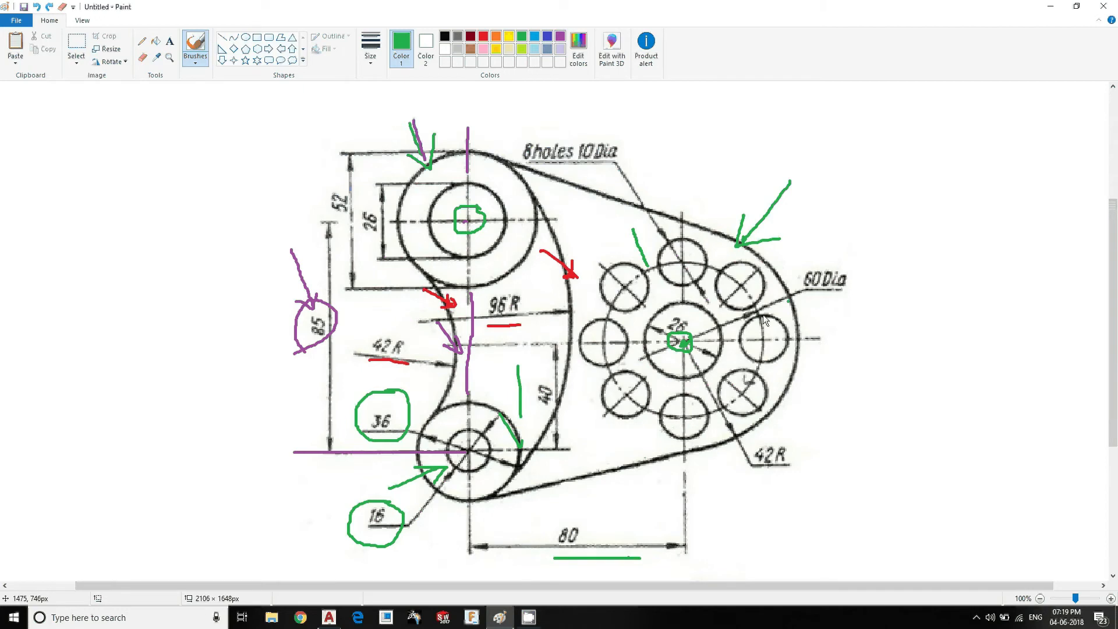
left_click_drag(635, 254, 647, 266)
left_click_drag(624, 260, 647, 272)
left_click_drag(797, 296, 858, 263)
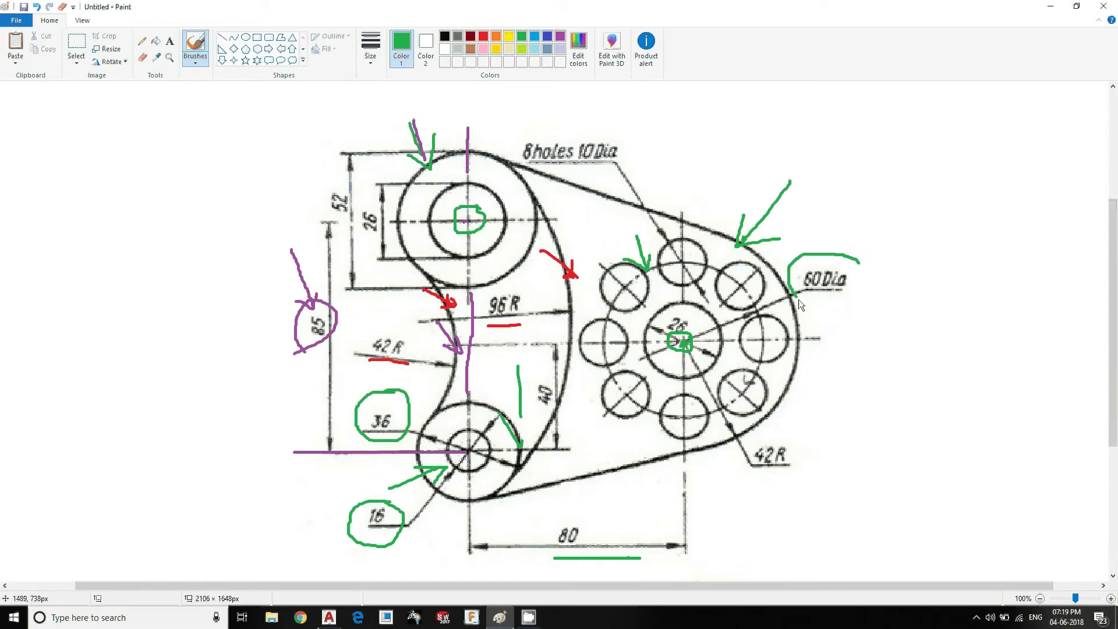
mouse_move(798, 299)
left_mouse_down()
mouse_move(858, 292)
mouse_move(858, 263)
left_mouse_up()
left_click(1050, 7)
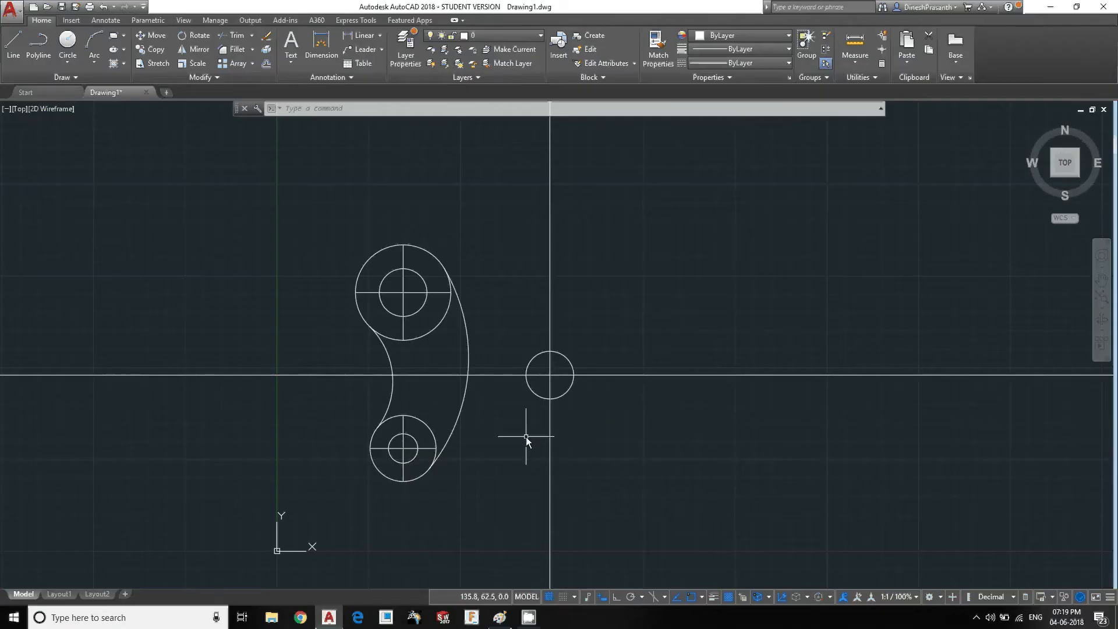
Step: Draw a circle of diameter 60 concentric with the 26-diameter circle at the construction-line intersection
type("c")
key("Return")
scroll(560, 376, "up", 2)
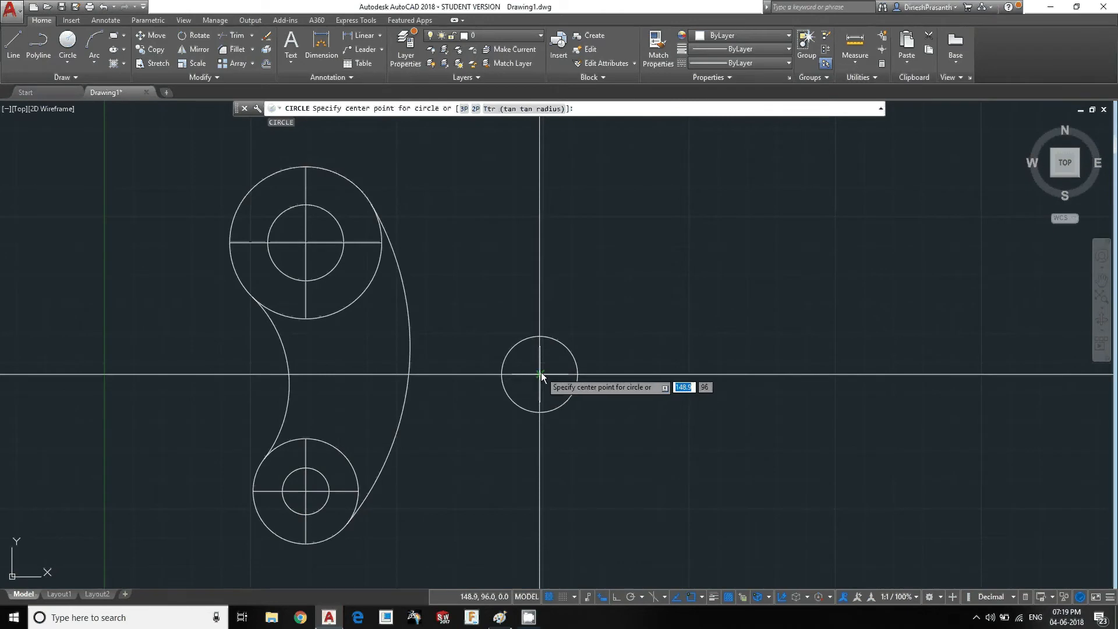
left_click(540, 374)
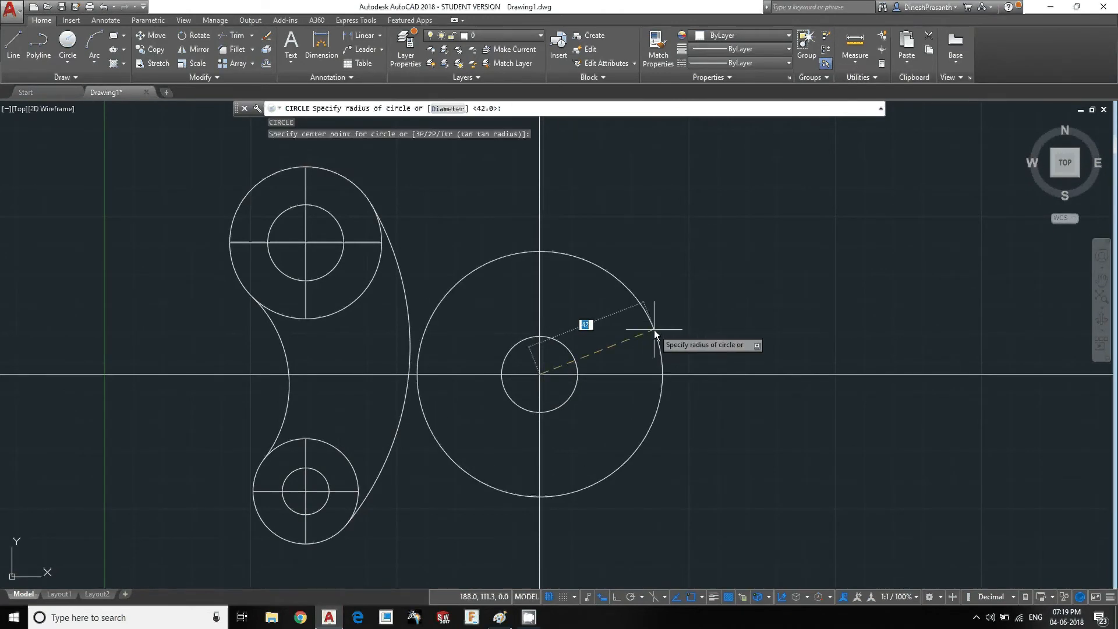
type("d")
key("Return")
type("6")
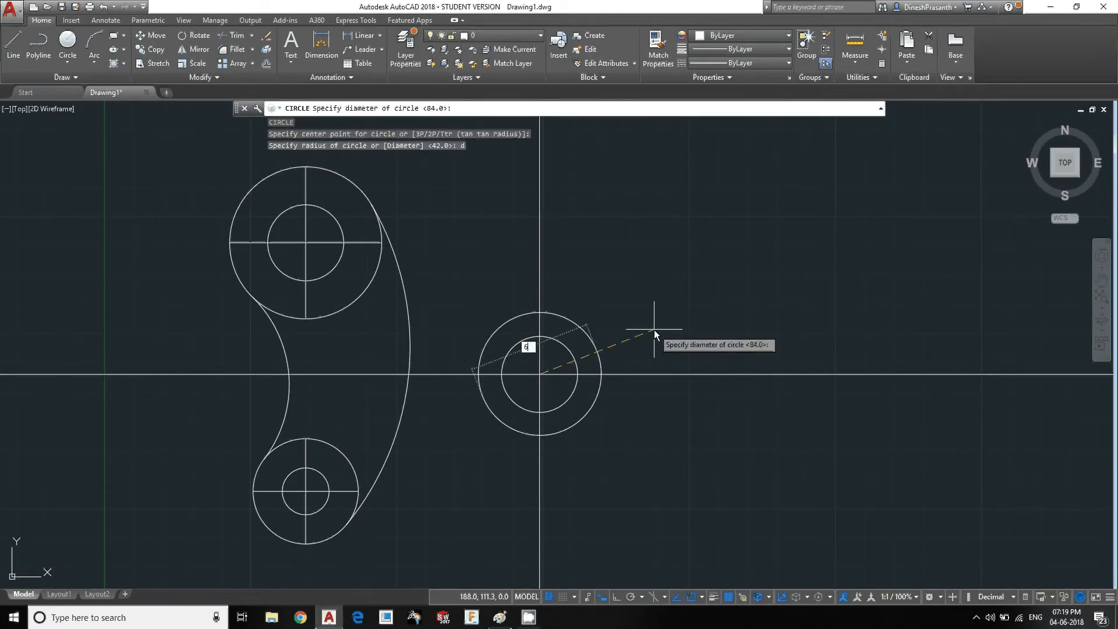
type("0")
key("Return")
scroll(551, 416, "up", 3)
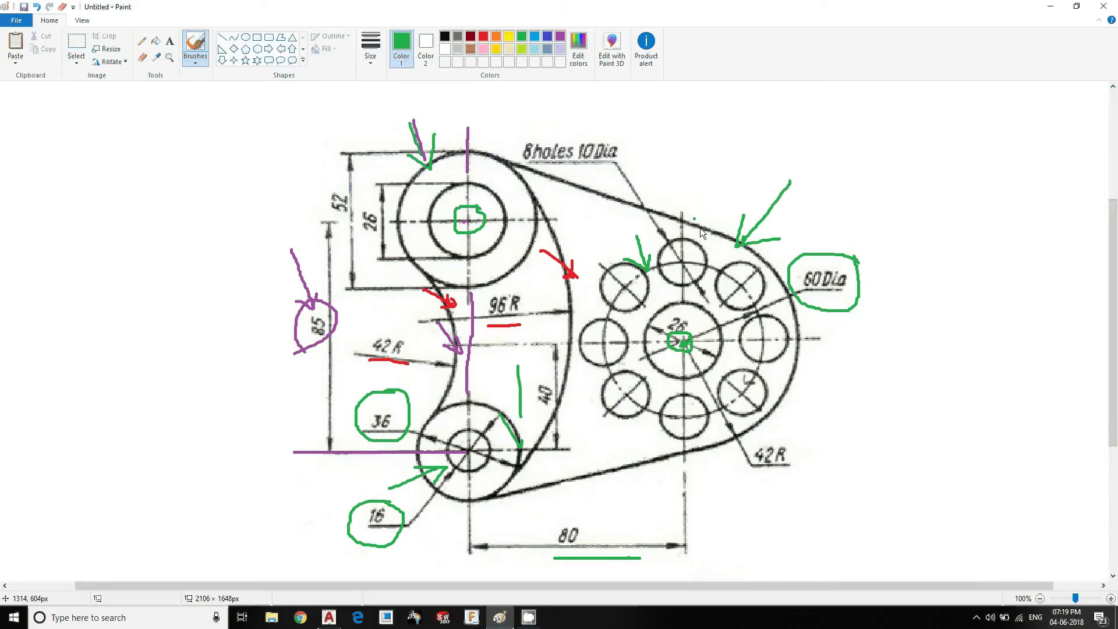
Step: In Paint, mark the plate's outer right arc with a red arrow, circle its 42R label in red, and return to AutoCAD
left_click(482, 36)
mouse_move(791, 378)
left_mouse_down()
mouse_move(882, 408)
mouse_move(791, 373)
left_mouse_up()
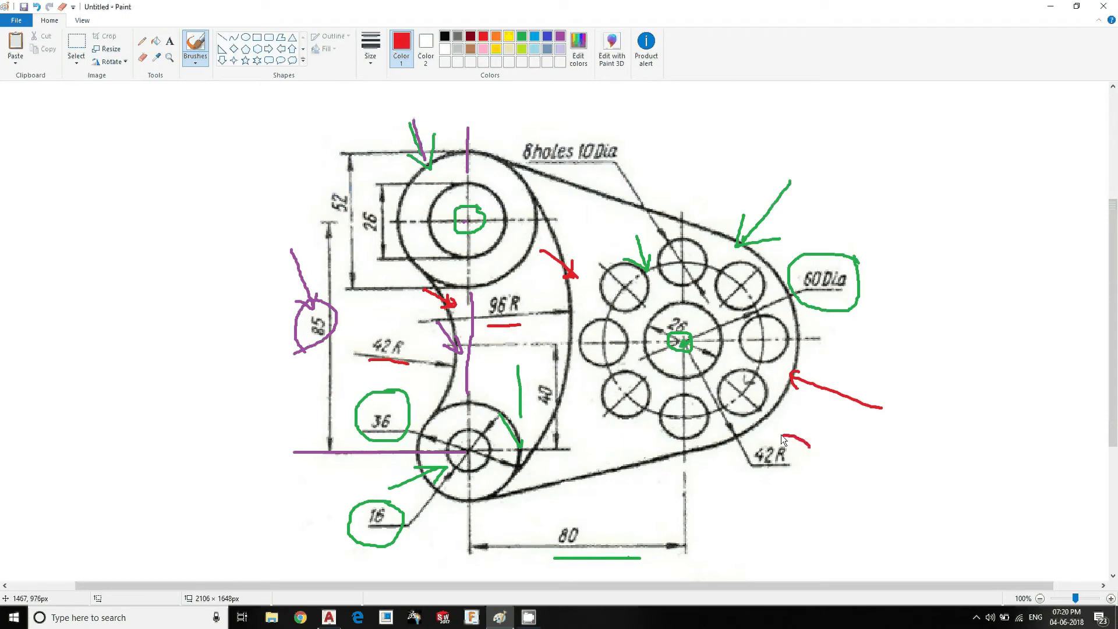
mouse_move(809, 446)
left_mouse_down()
mouse_move(743, 491)
mouse_move(813, 471)
mouse_move(803, 445)
left_mouse_up()
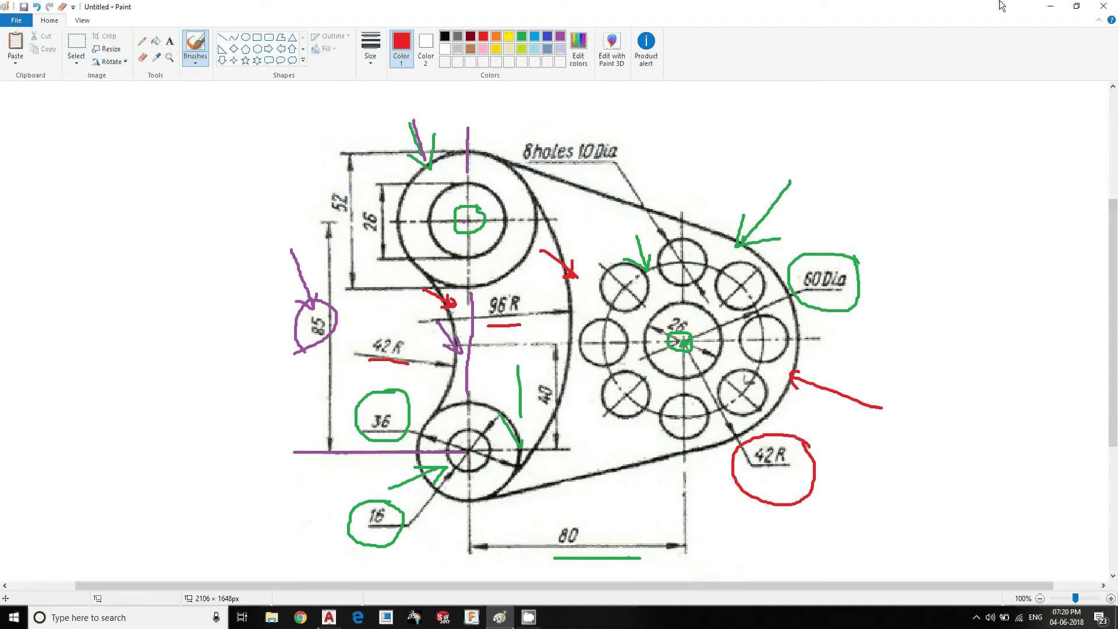
left_click(1051, 6)
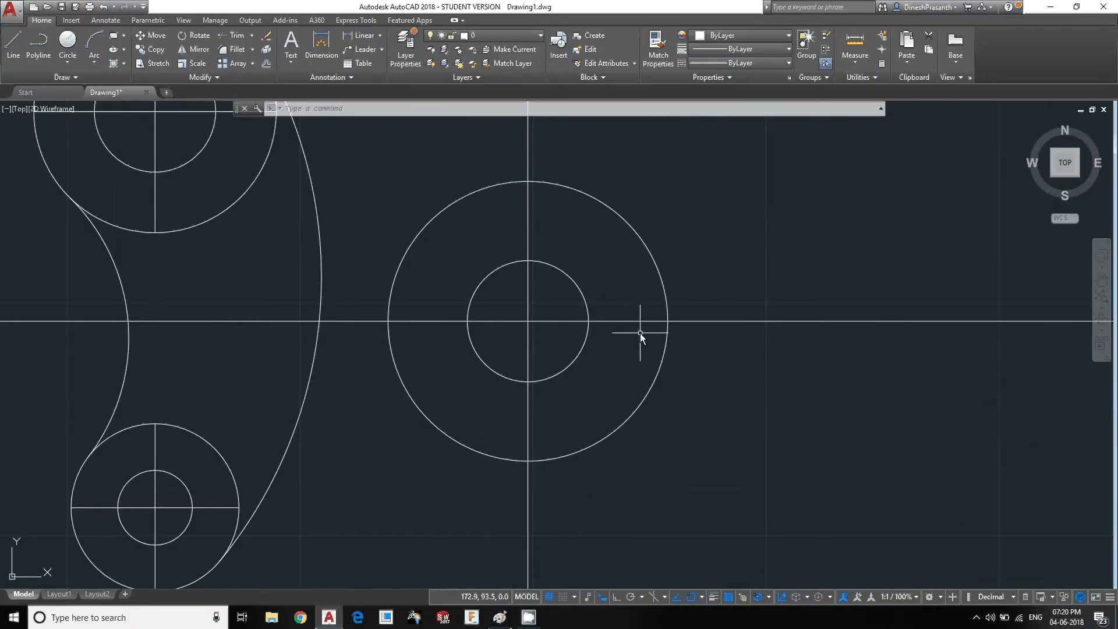
Step: Draw an outer circle of radius 42 concentric with the 26- and 60-diameter circles
type("c")
key("Return")
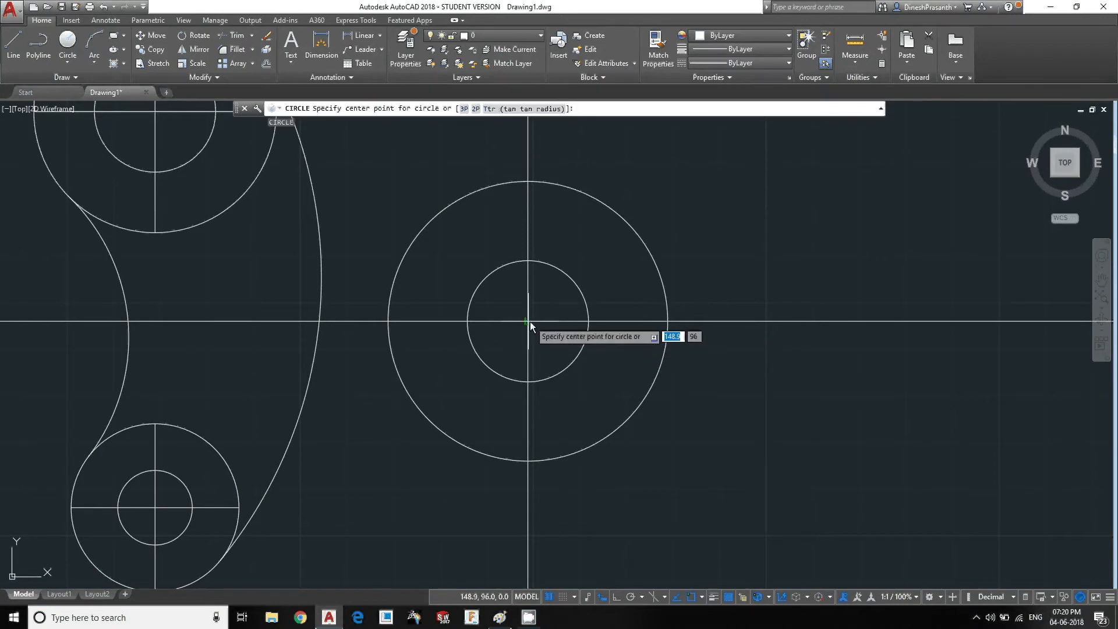
left_click(529, 321)
type("42")
key("Return")
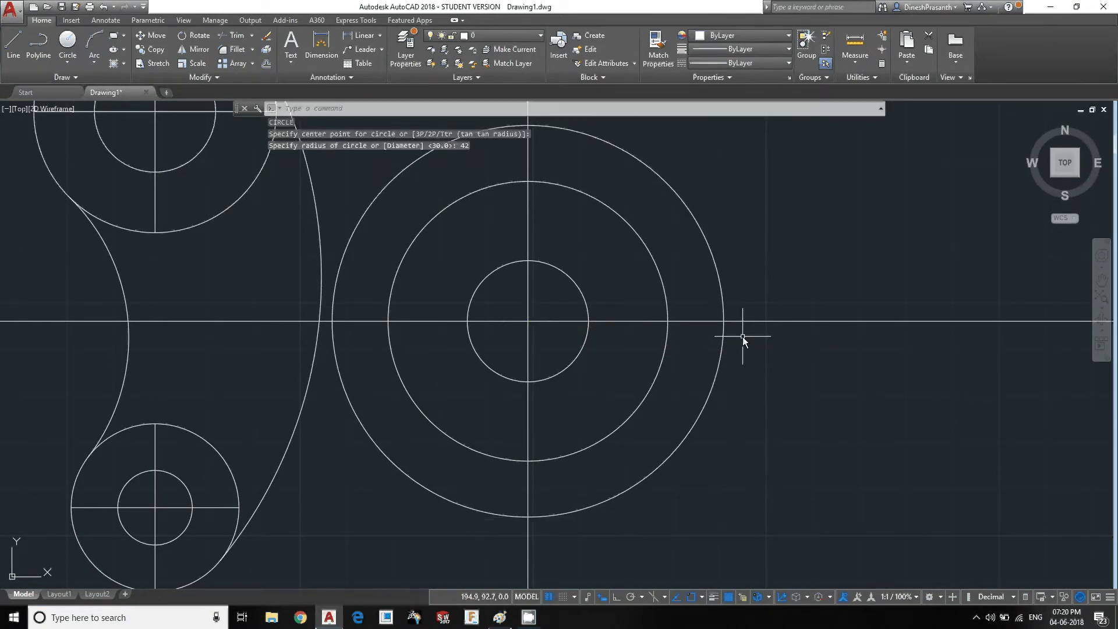
scroll(637, 367, "down", 3)
scroll(585, 323, "up", 1)
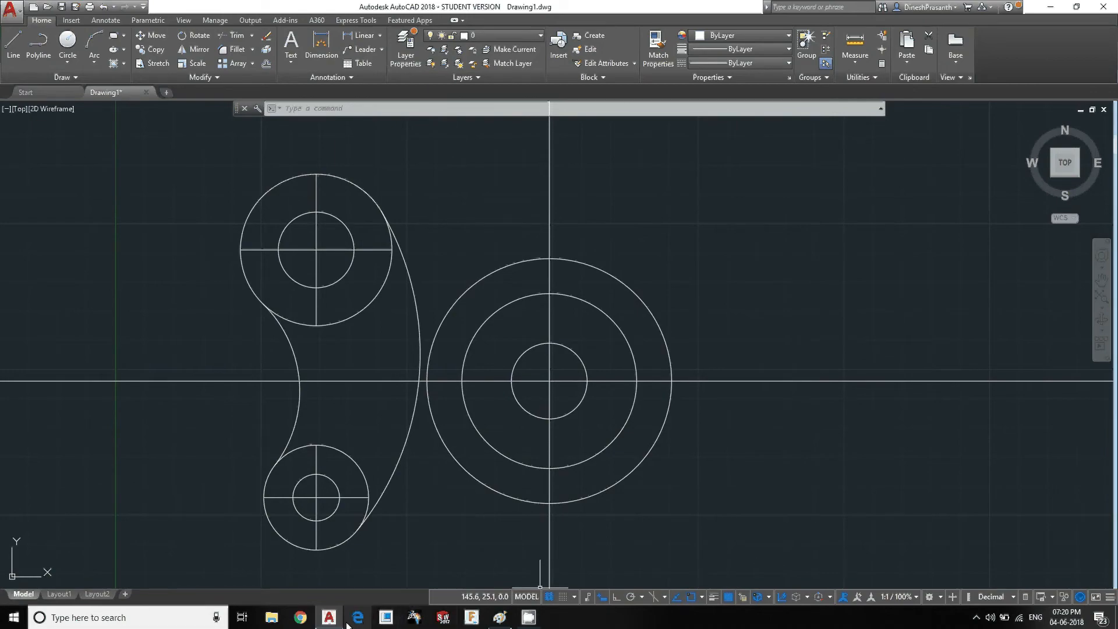
Step: Switch to Paint, mark the bottom and top small holes and the 8 holes 10 Dia note in red, and return to AutoCAD
left_click(499, 617)
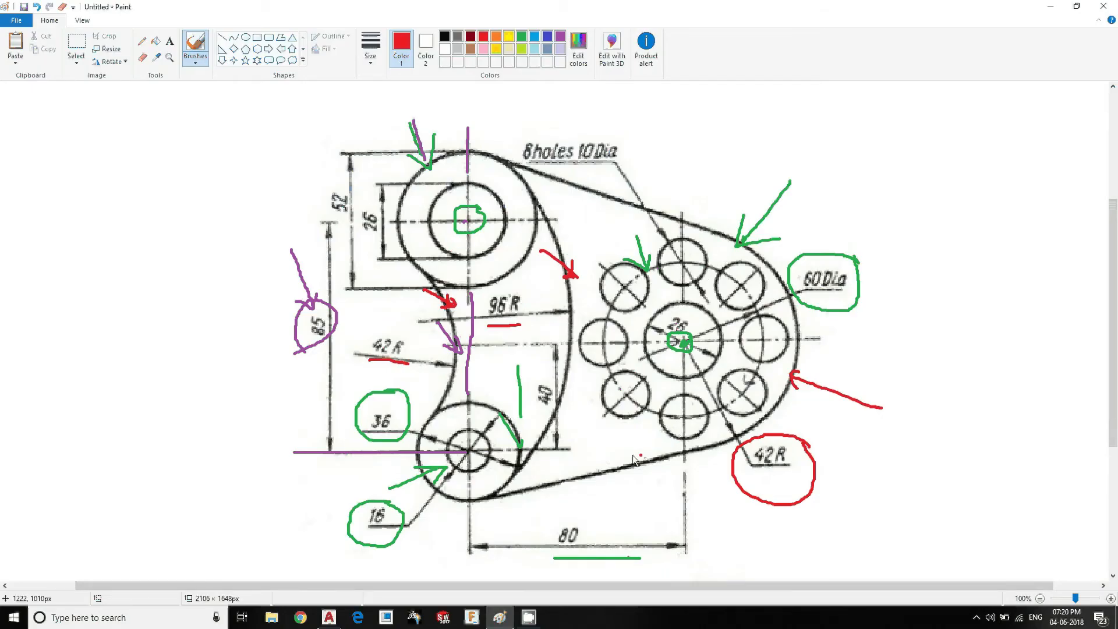
left_click_drag(625, 453, 668, 446)
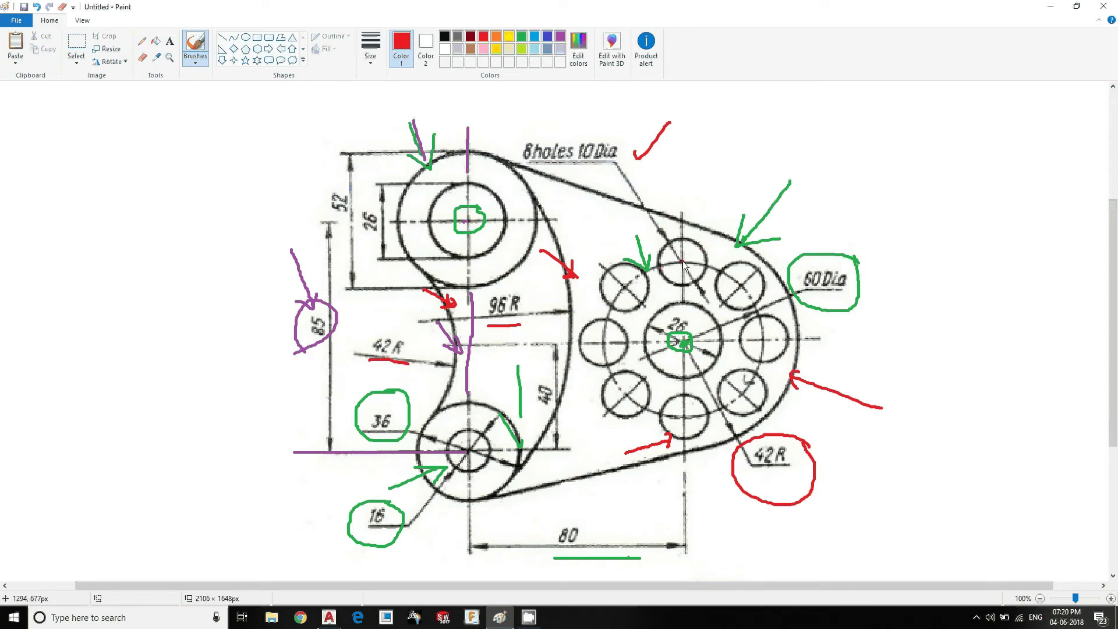
left_click_drag(690, 254, 703, 186)
left_click_drag(688, 225, 702, 243)
left_click_drag(850, 291, 880, 235)
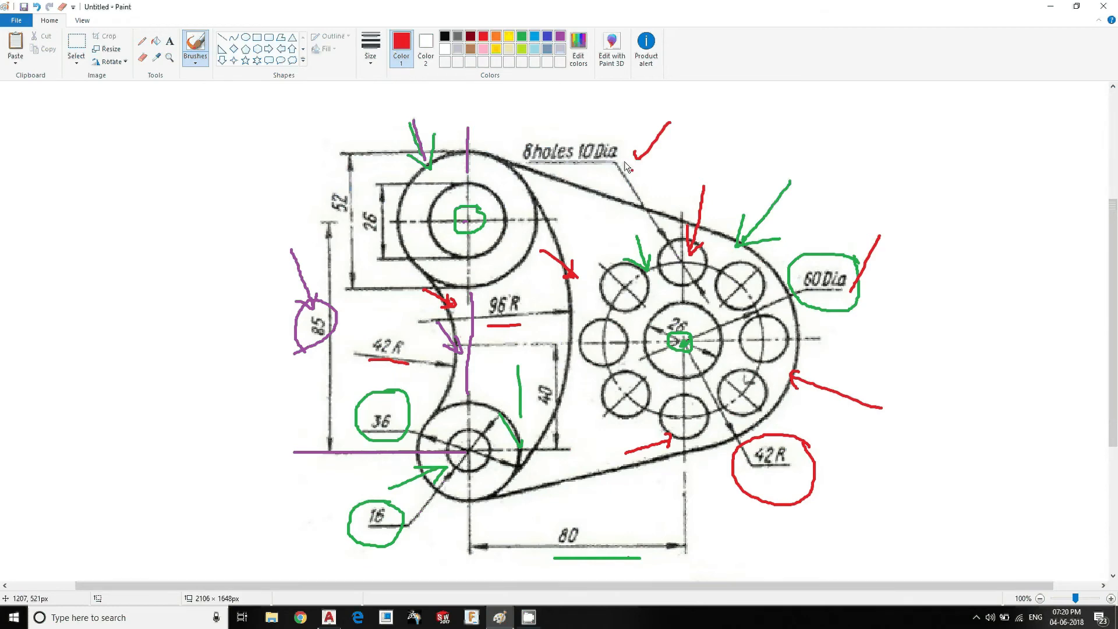
left_click(1049, 7)
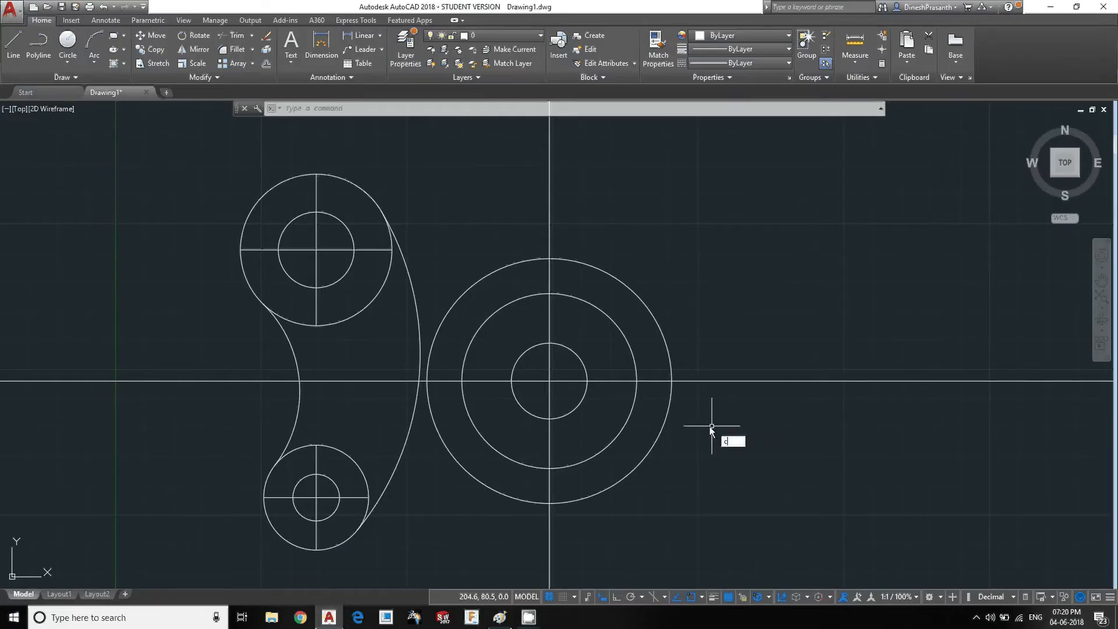
Step: Draw a hole circle of diameter 10 centred where the 60-diameter circle crosses the vertical construction line at its top
key("Return")
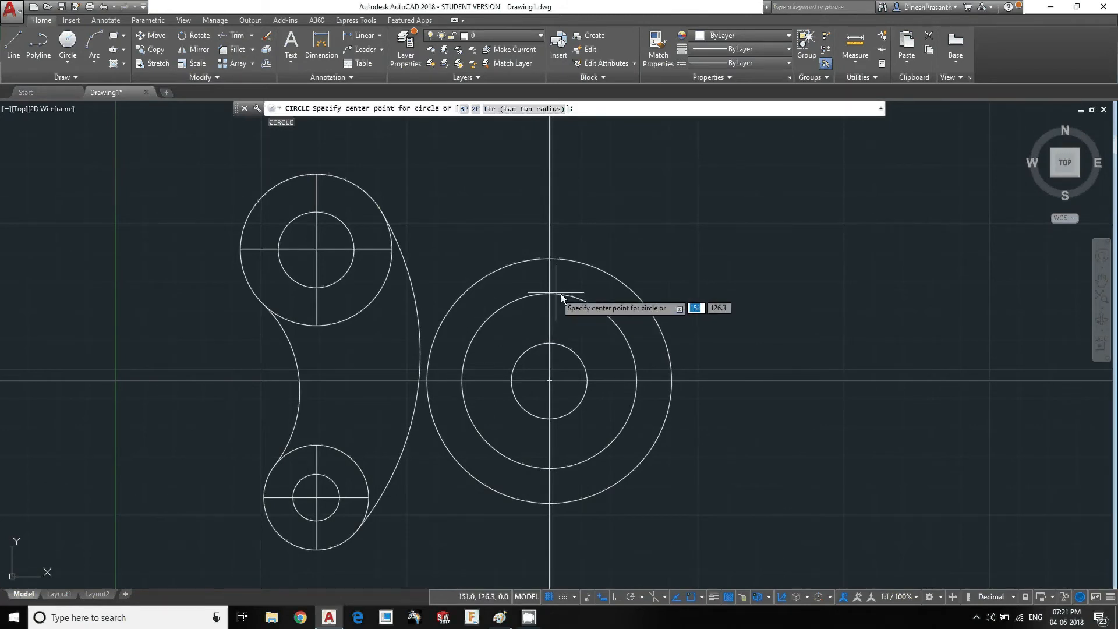
scroll(548, 298, "up", 5)
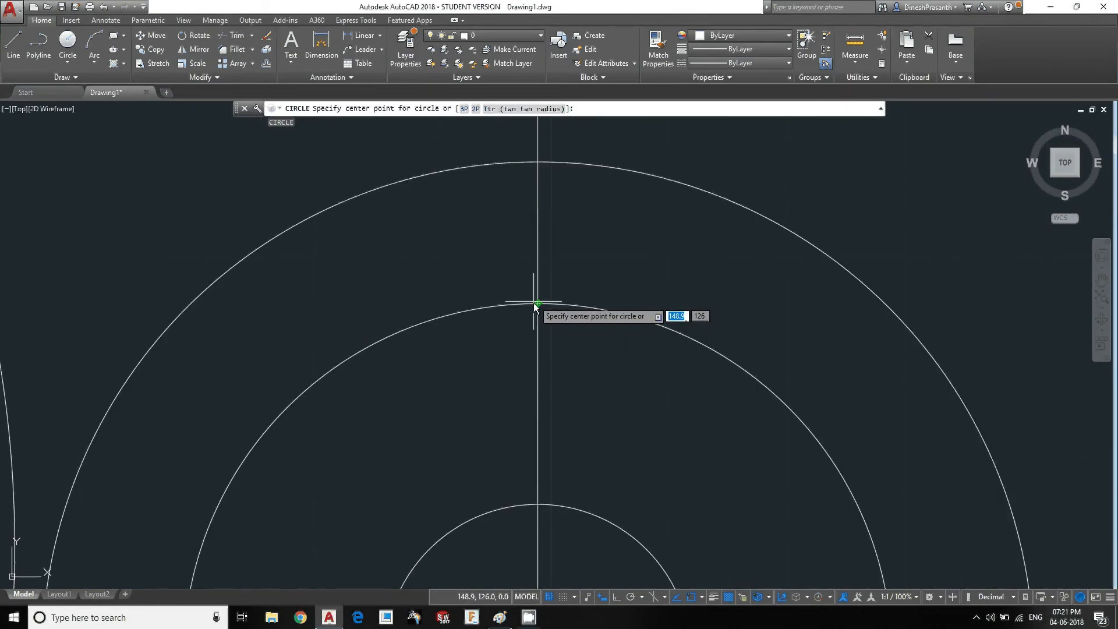
left_click(537, 303)
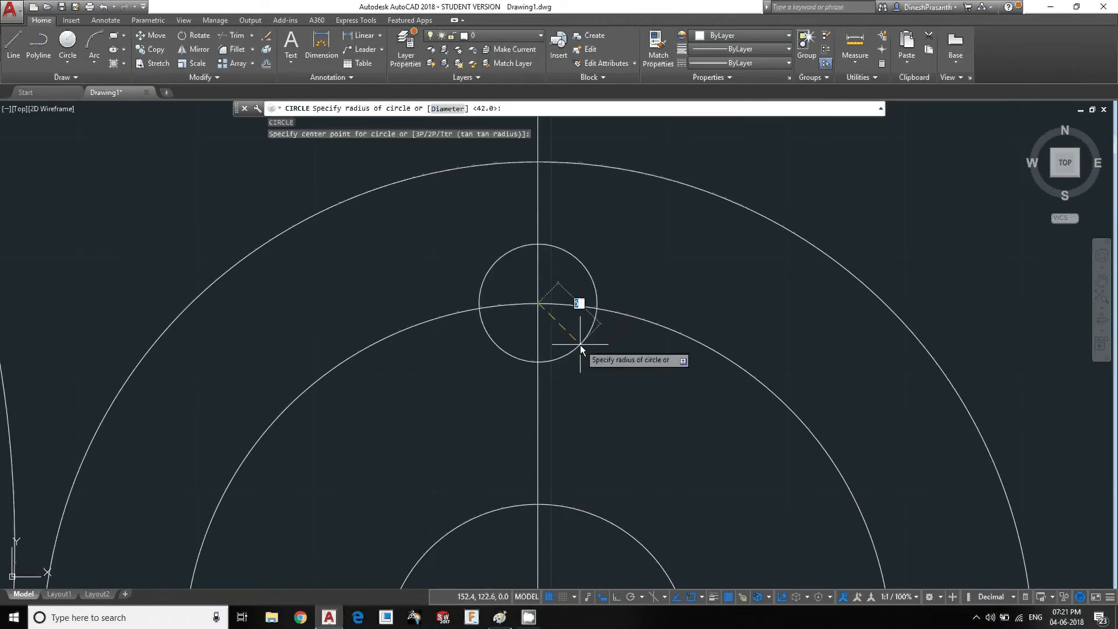
type("d")
key("Return")
type("10")
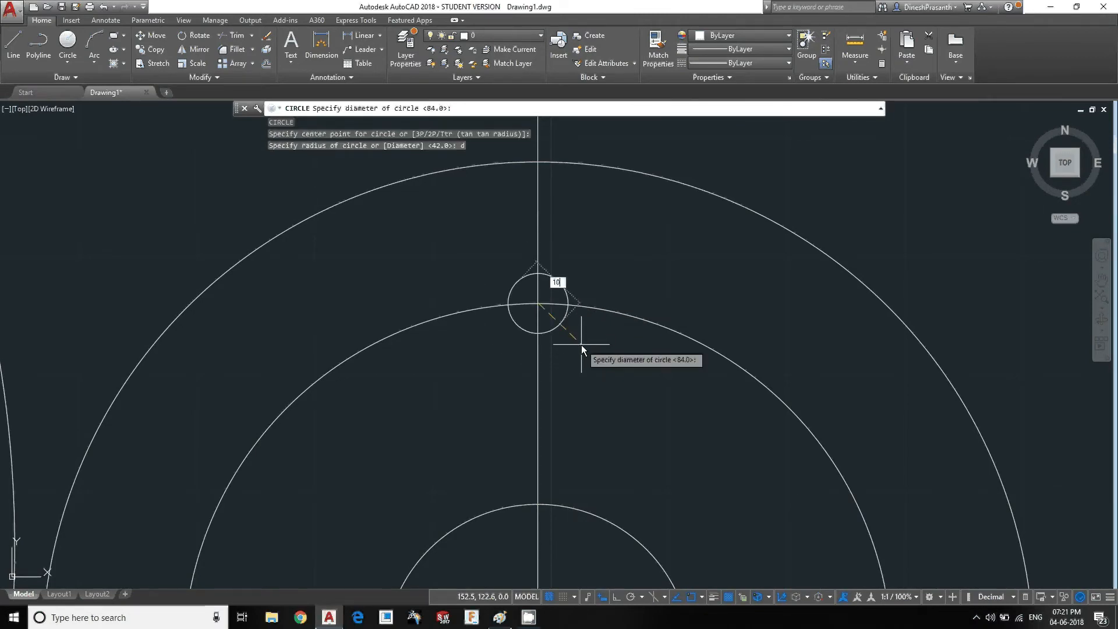
key("Return")
scroll(581, 347, "down", 4)
mouse_move(582, 345)
middle_mouse_down()
mouse_move(507, 270)
mouse_move(554, 310)
middle_mouse_up()
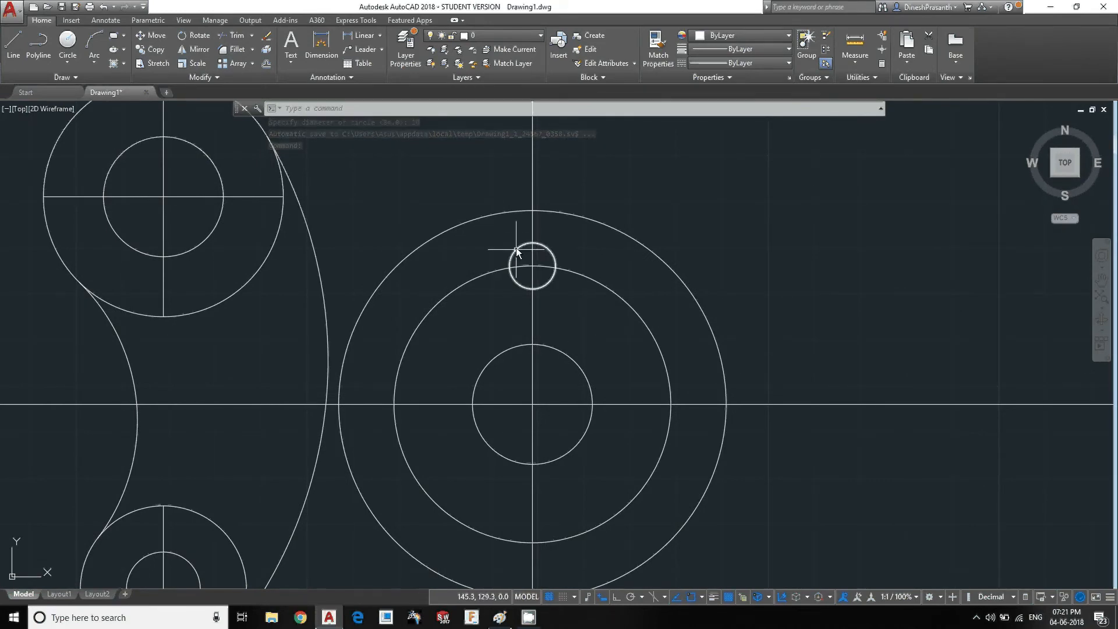
Step: Create a polar array of the 10-diameter hole around the common centre of the concentric circles
left_click(499, 230)
left_click(619, 324)
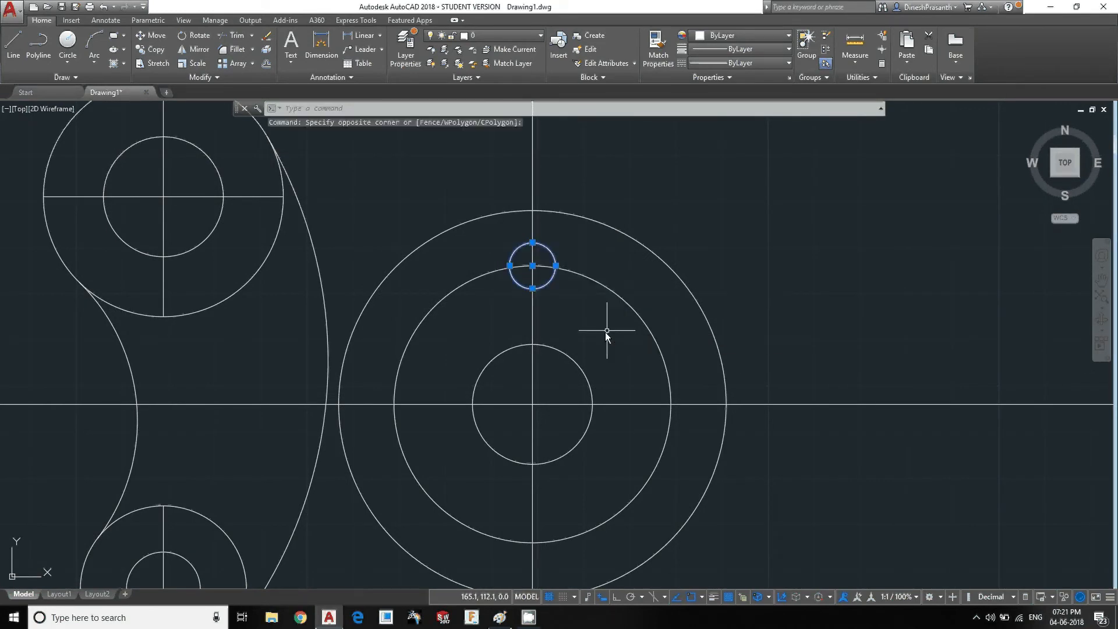
type("ar")
key("Return")
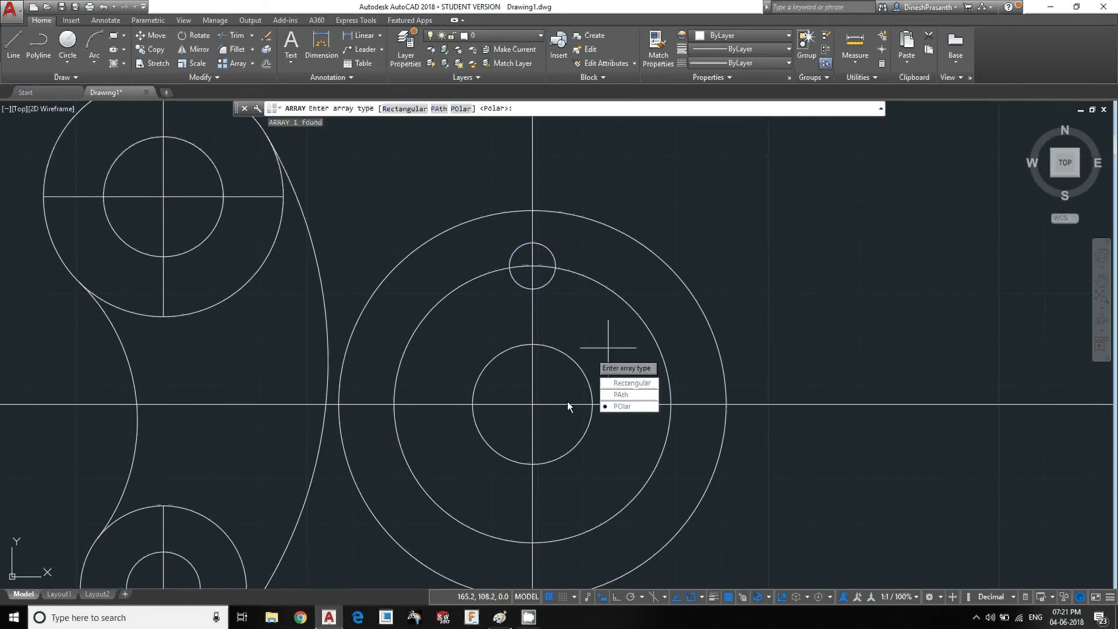
left_click(620, 409)
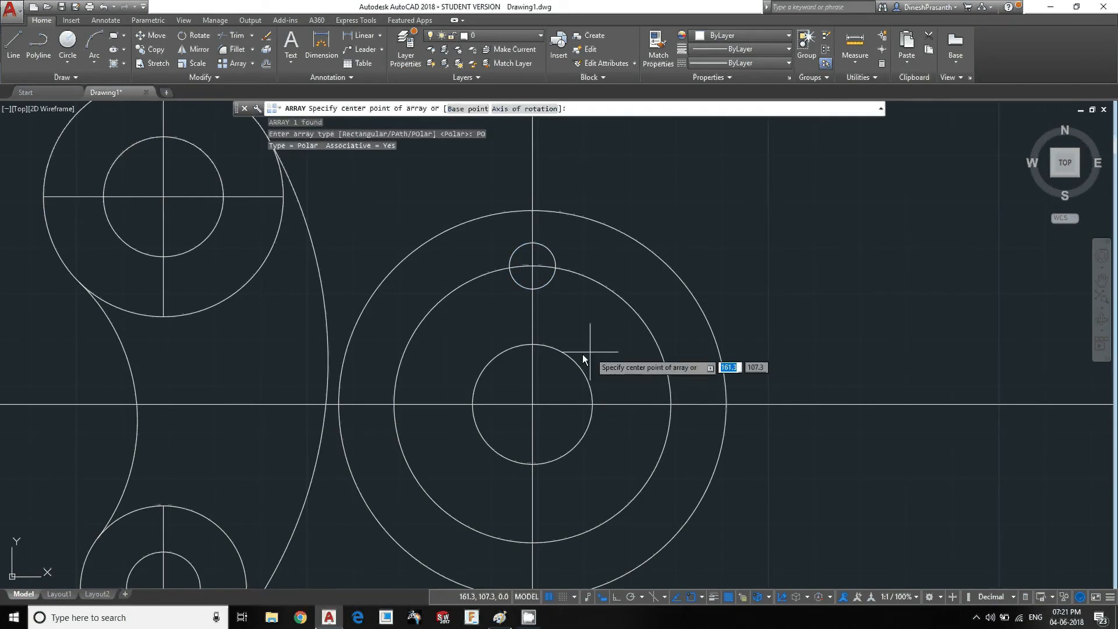
left_click(532, 403)
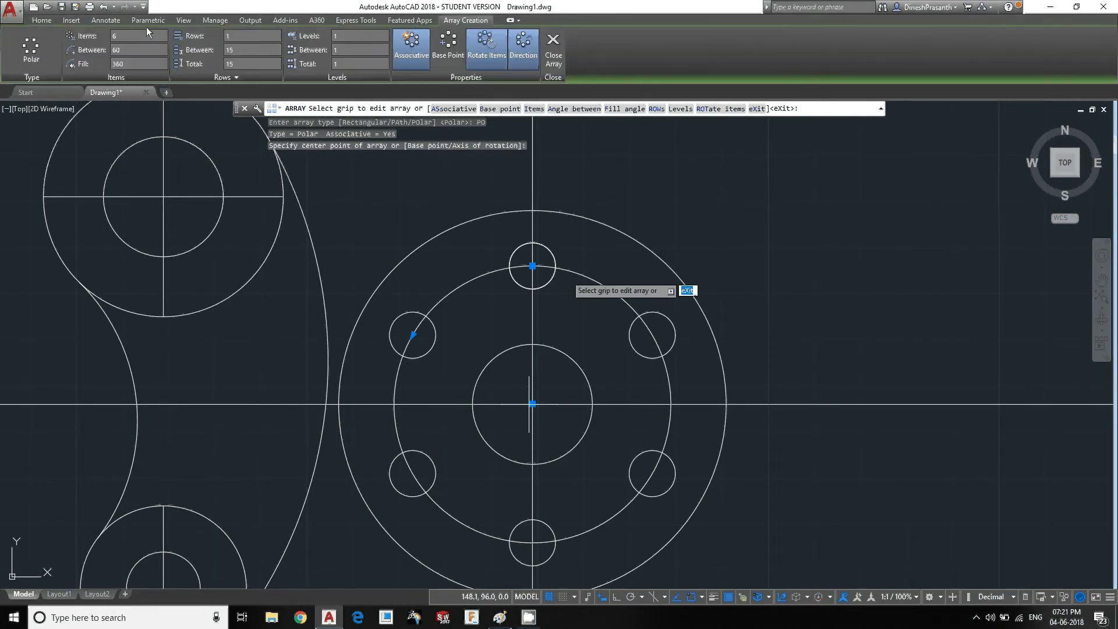
Step: Set the polar array to 8 items, turn off its associativity, and finish it
type("8")
key("Return")
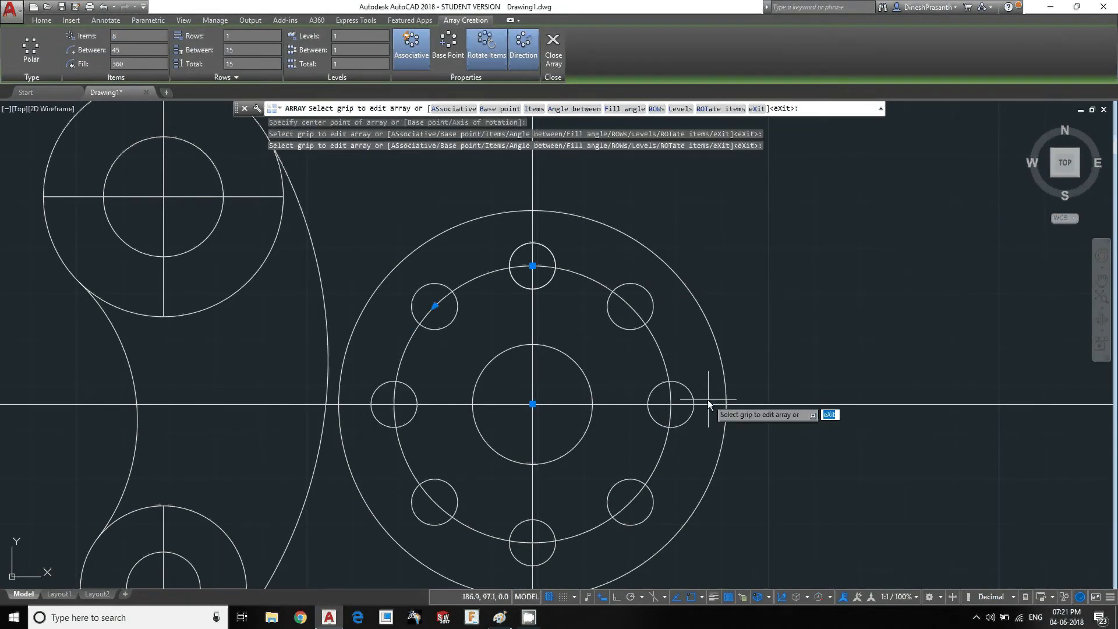
scroll(760, 330, "down", 4)
mouse_move(759, 334)
middle_mouse_down()
mouse_move(626, 354)
mouse_move(474, 465)
middle_mouse_up()
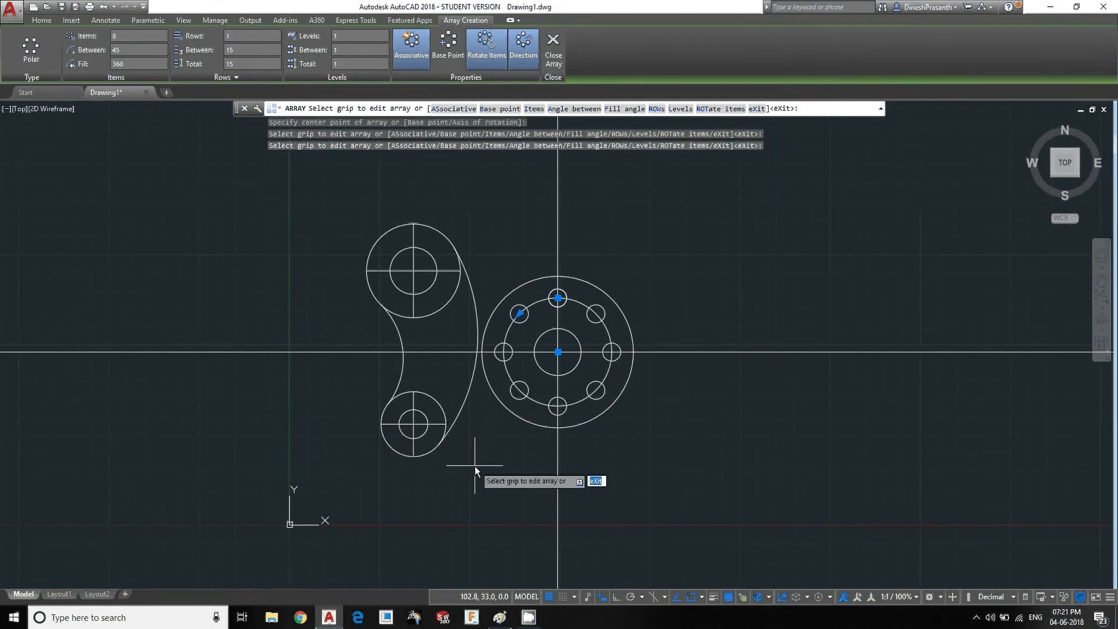
left_click(413, 57)
left_click(553, 51)
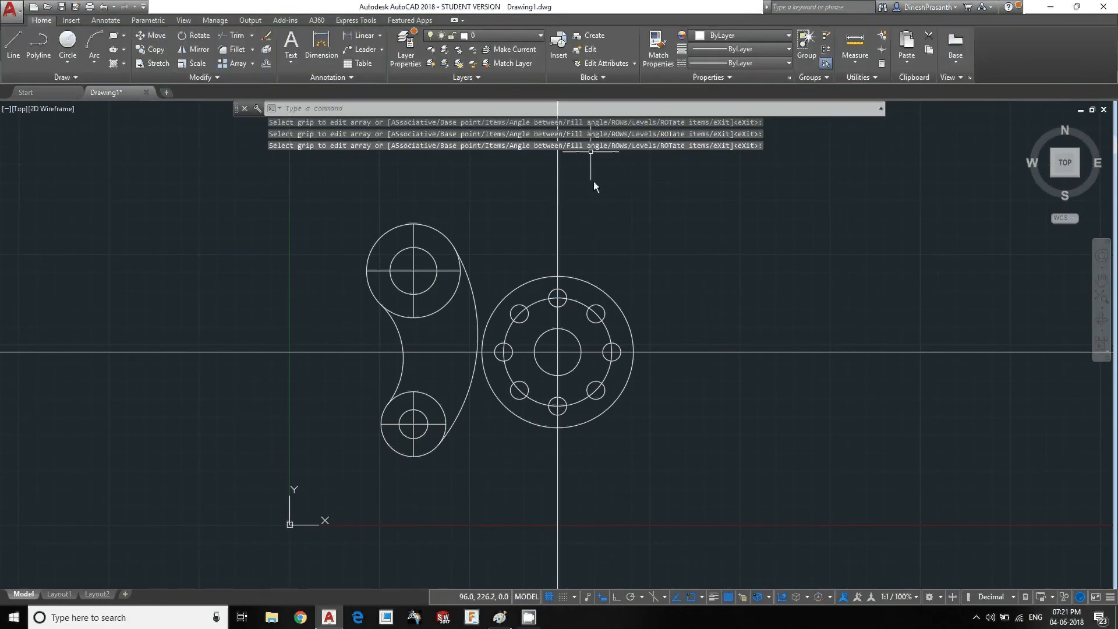
middle_click_drag(643, 407, 613, 431)
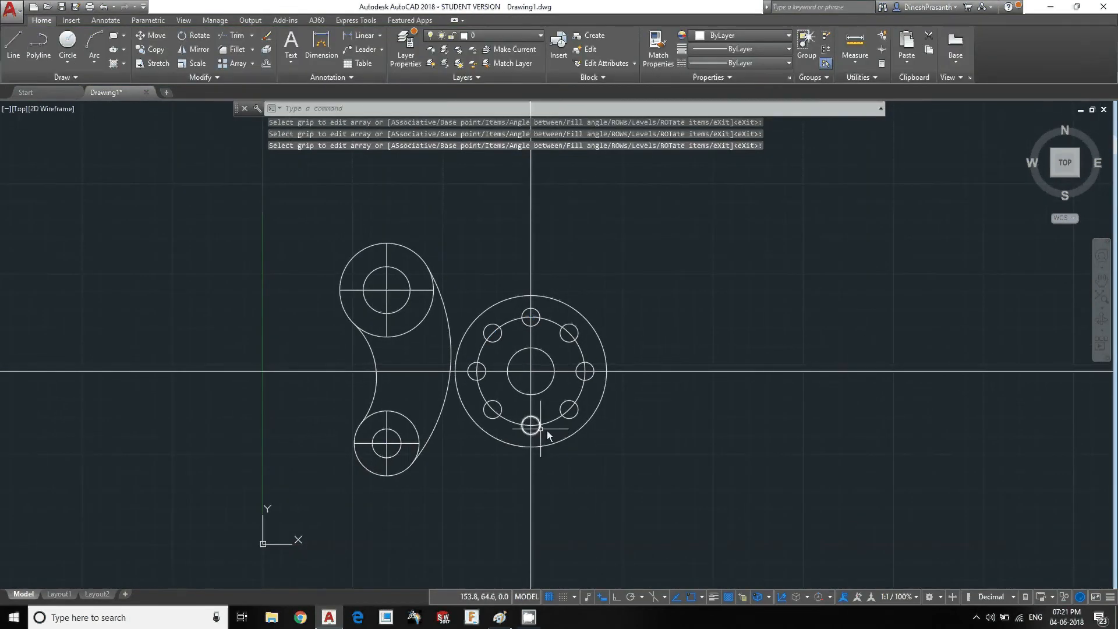
middle_click_drag(540, 429, 610, 420)
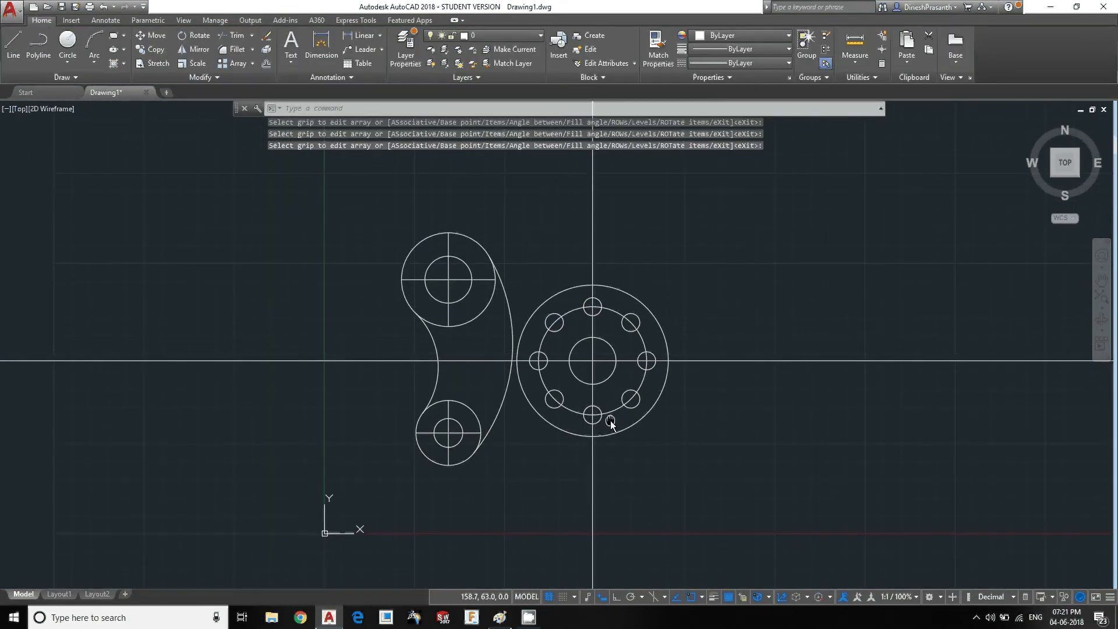
Step: Switch to Paint, mark the plate's upper and lower straight edges with blue arrows, and return to AutoCAD
left_click(499, 616)
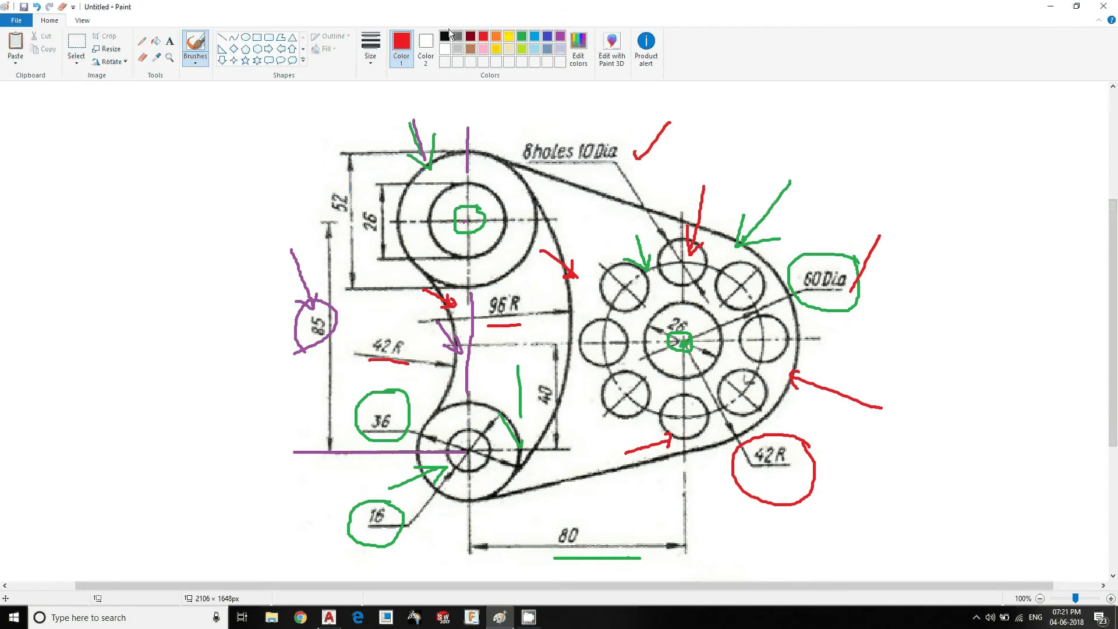
left_click(547, 36)
left_click(596, 220)
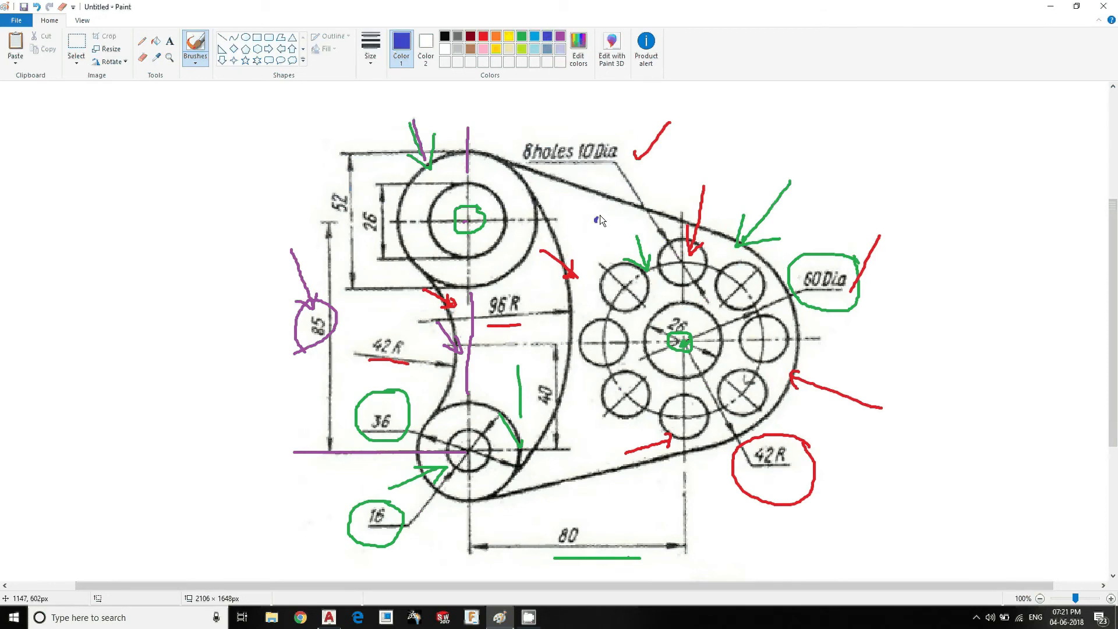
mouse_move(596, 220)
left_mouse_down()
mouse_move(613, 196)
mouse_move(626, 216)
left_mouse_up()
mouse_move(591, 409)
left_mouse_down()
mouse_move(592, 472)
mouse_move(610, 454)
mouse_move(563, 454)
left_mouse_up()
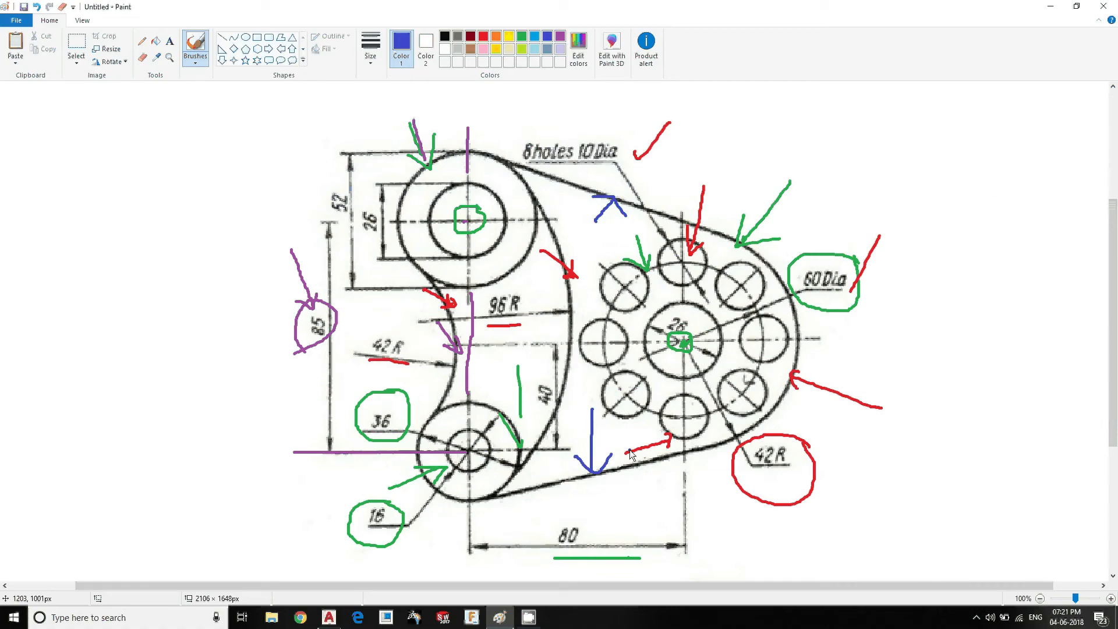
left_click(1050, 6)
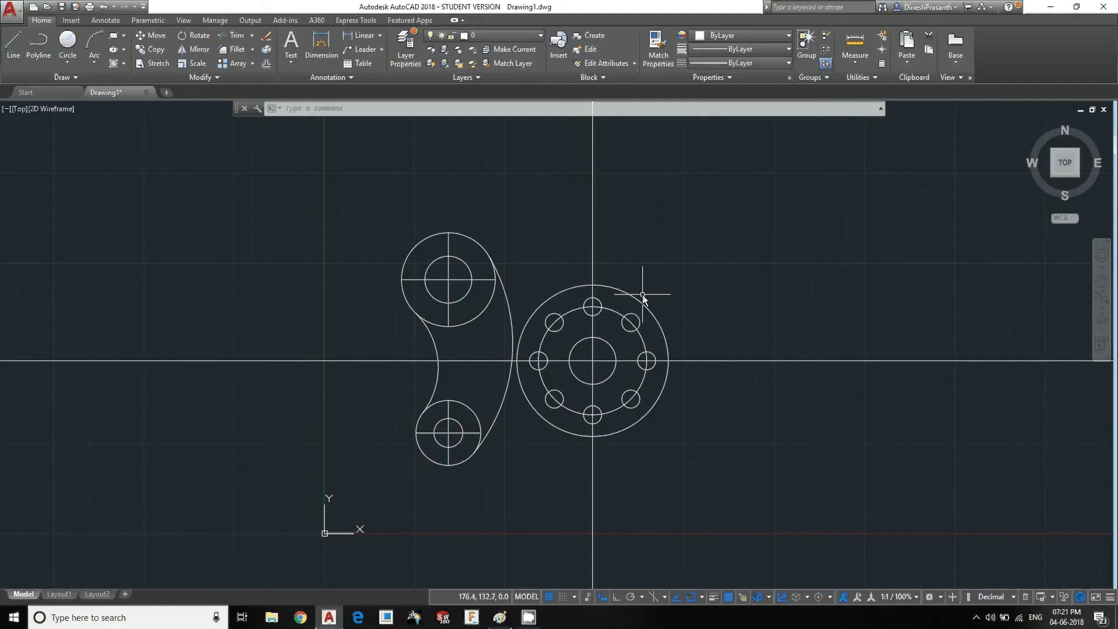
Step: Draw the plate's upper straight edge as a line tangent to the upper-left outer circle and the 42-radius circle
type("l")
key("Return")
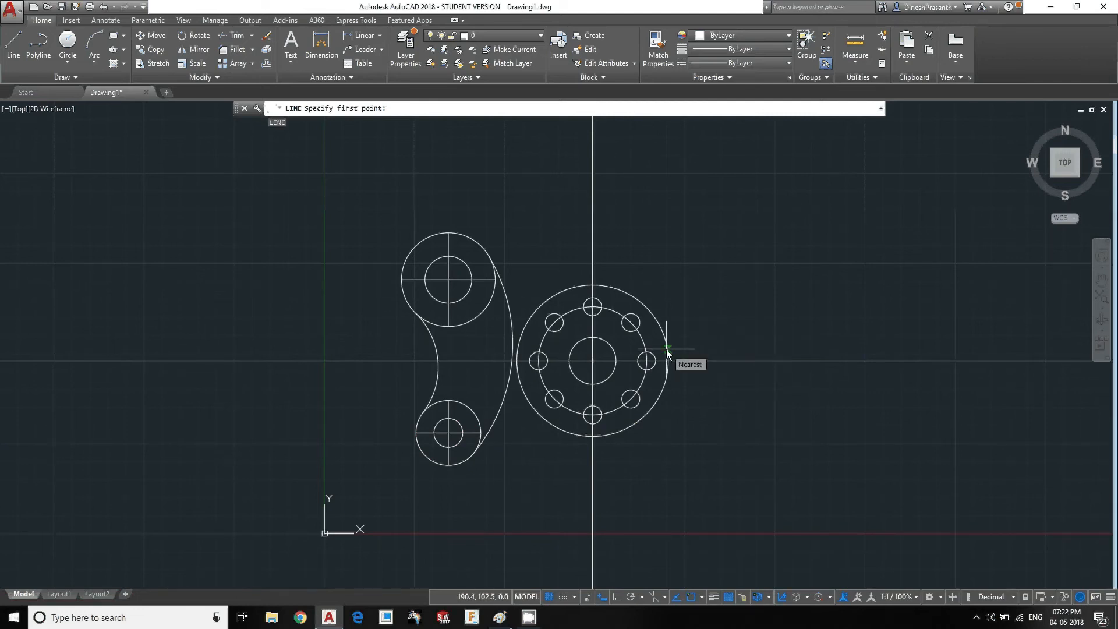
key("F8")
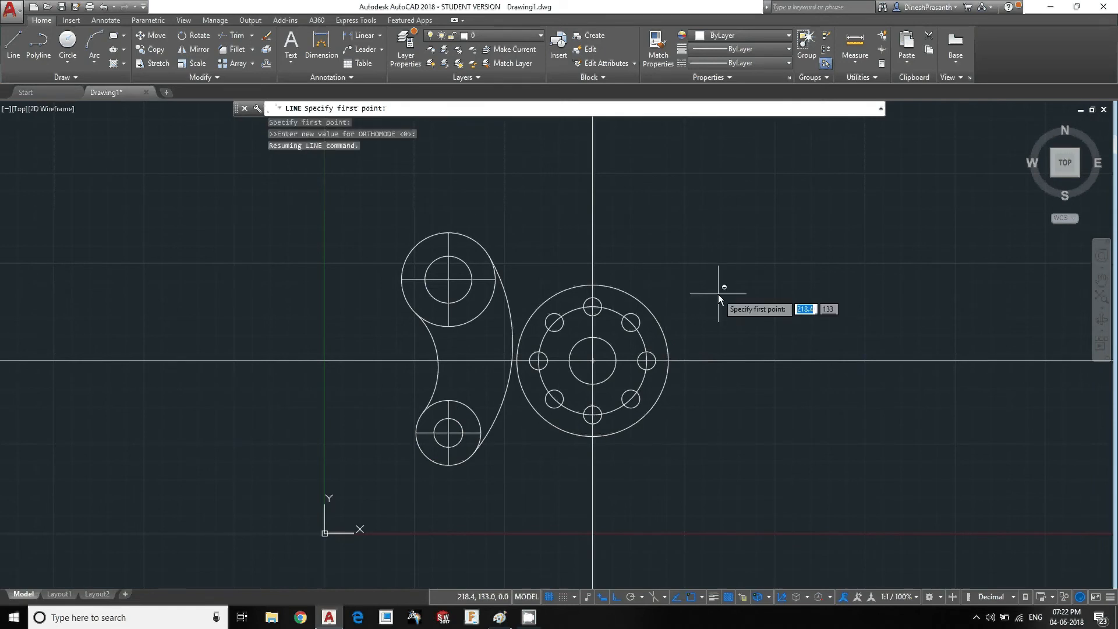
right_click(745, 220, "shift")
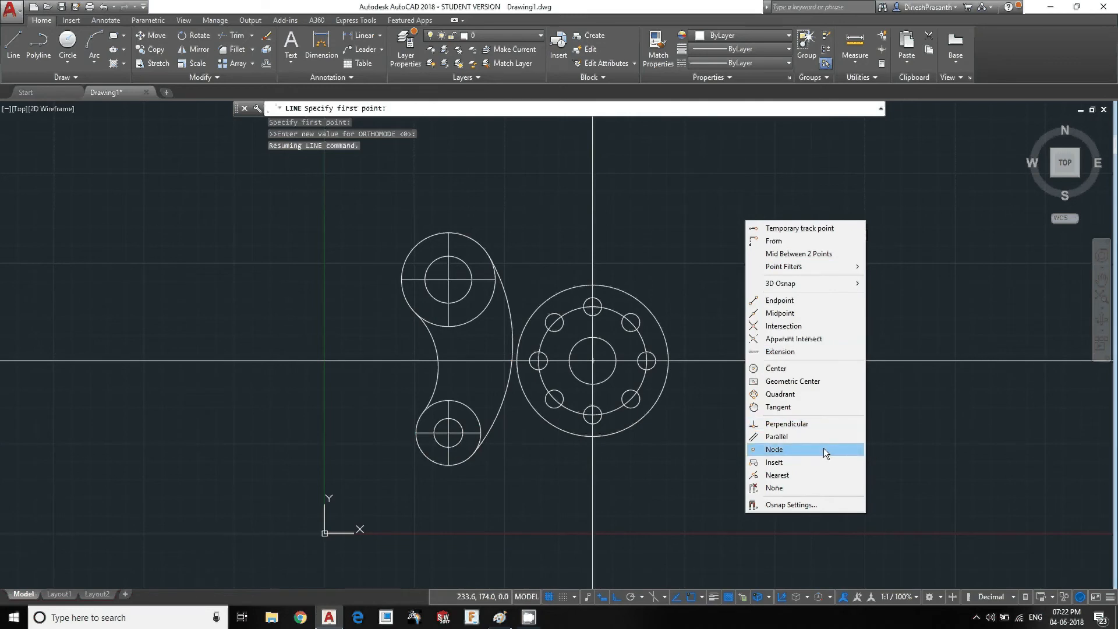
left_click(798, 412)
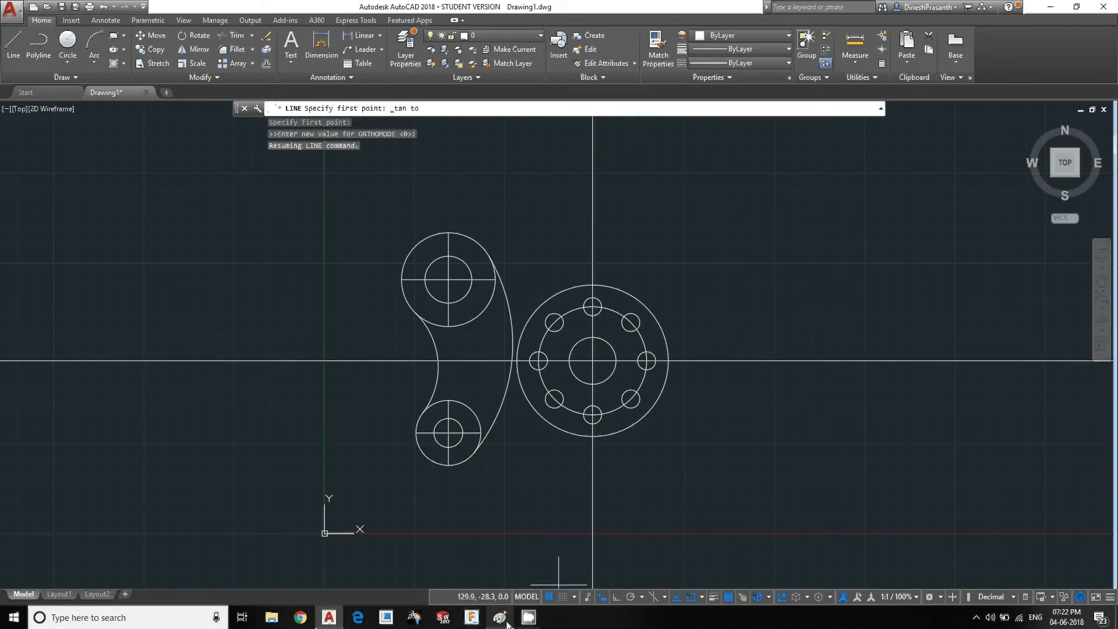
left_click(502, 619)
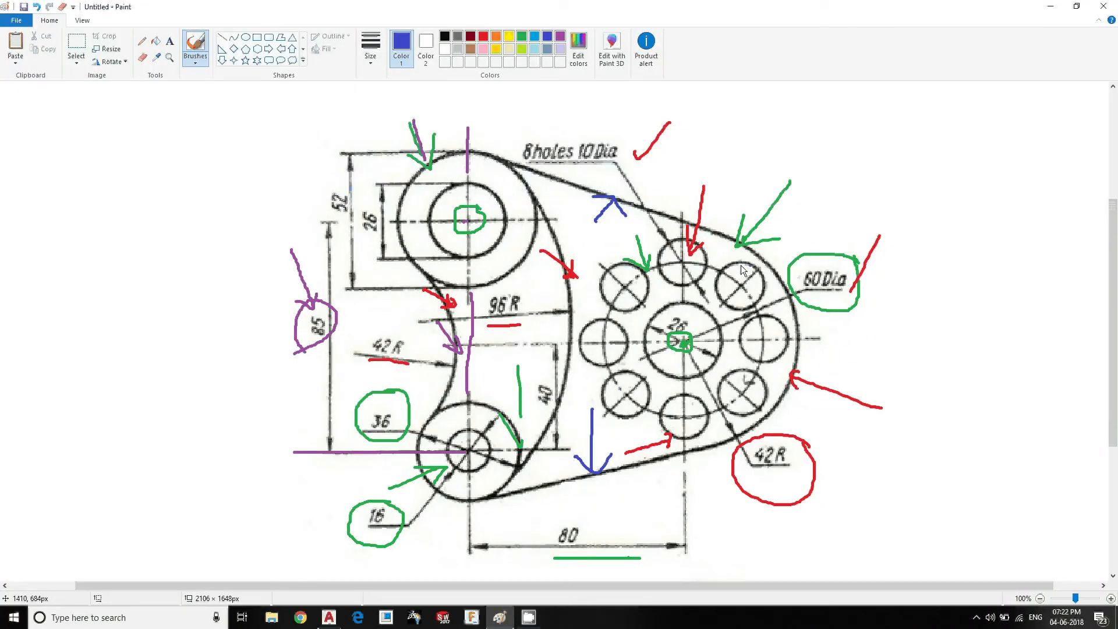
key("alt+Tab")
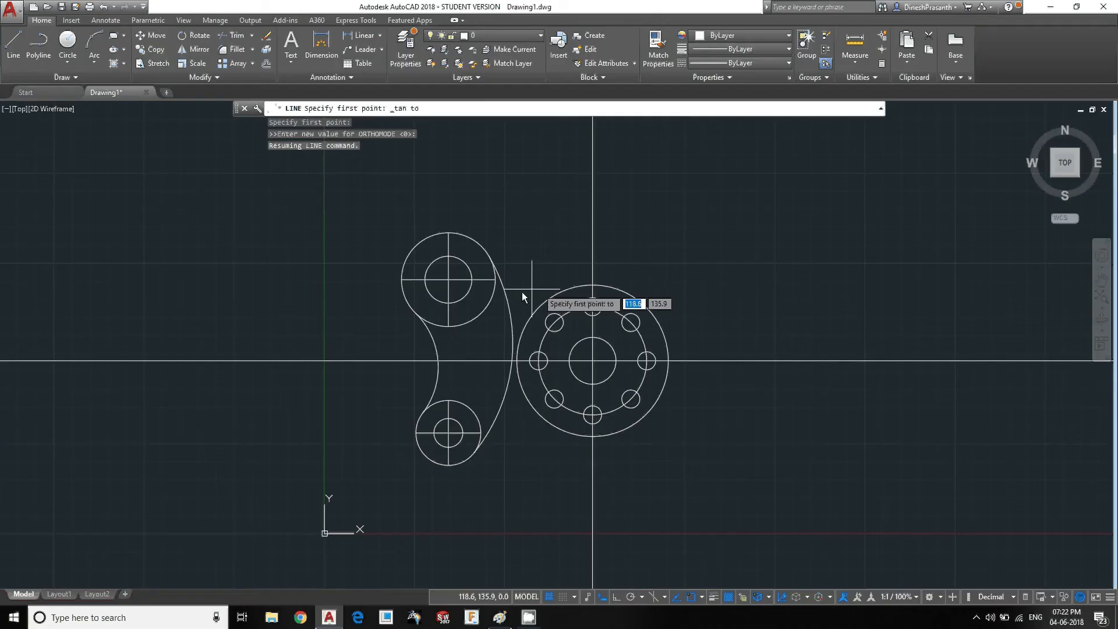
left_click(468, 240)
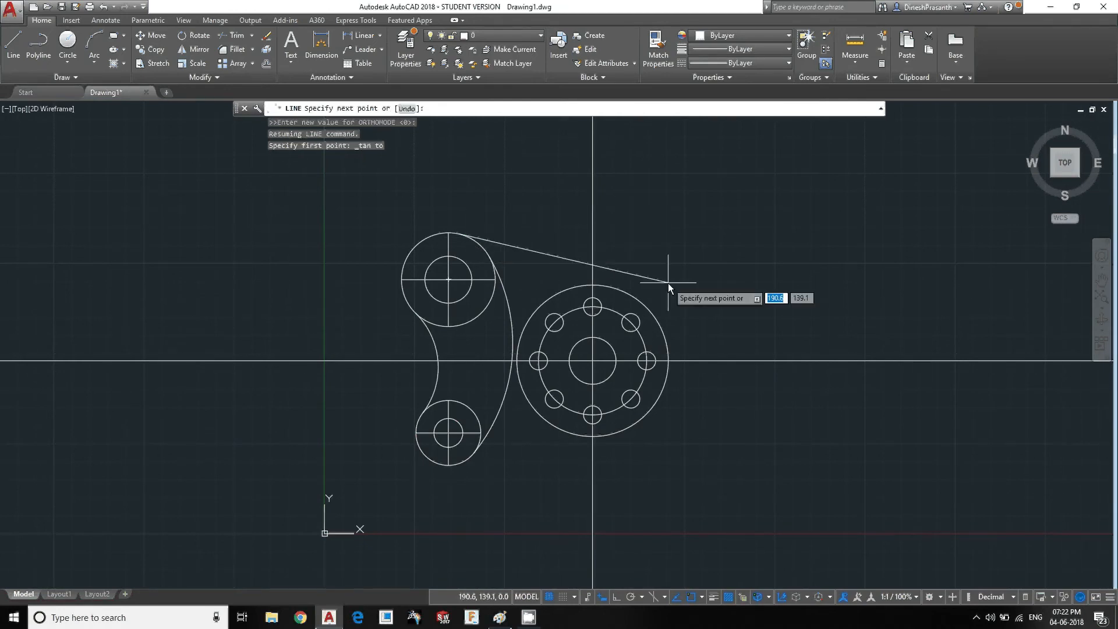
key("shift")
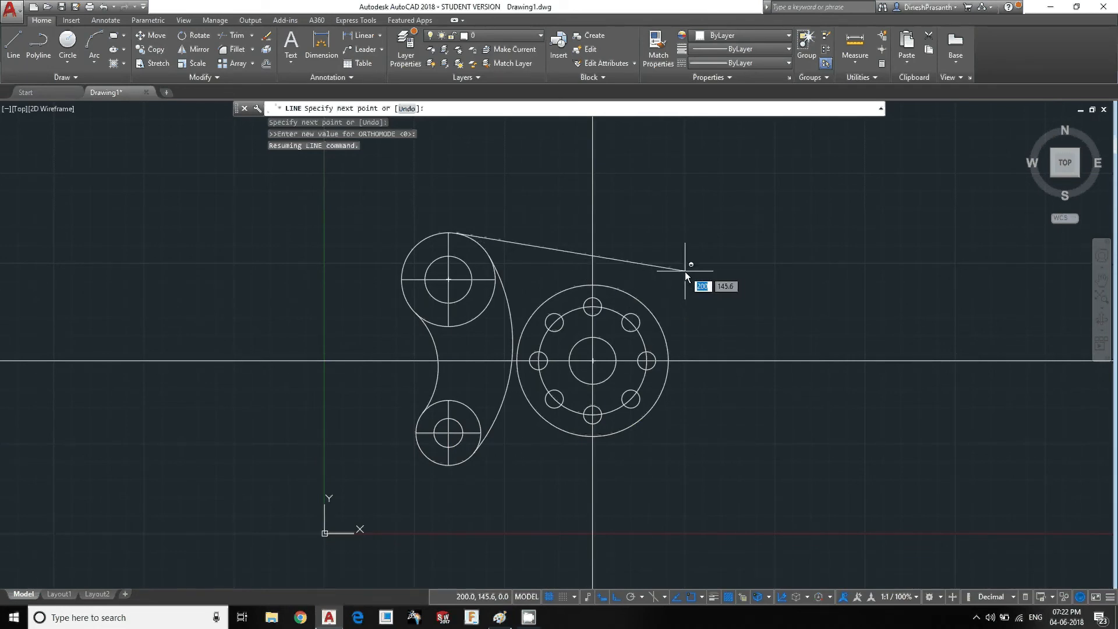
right_click(685, 271, "shift")
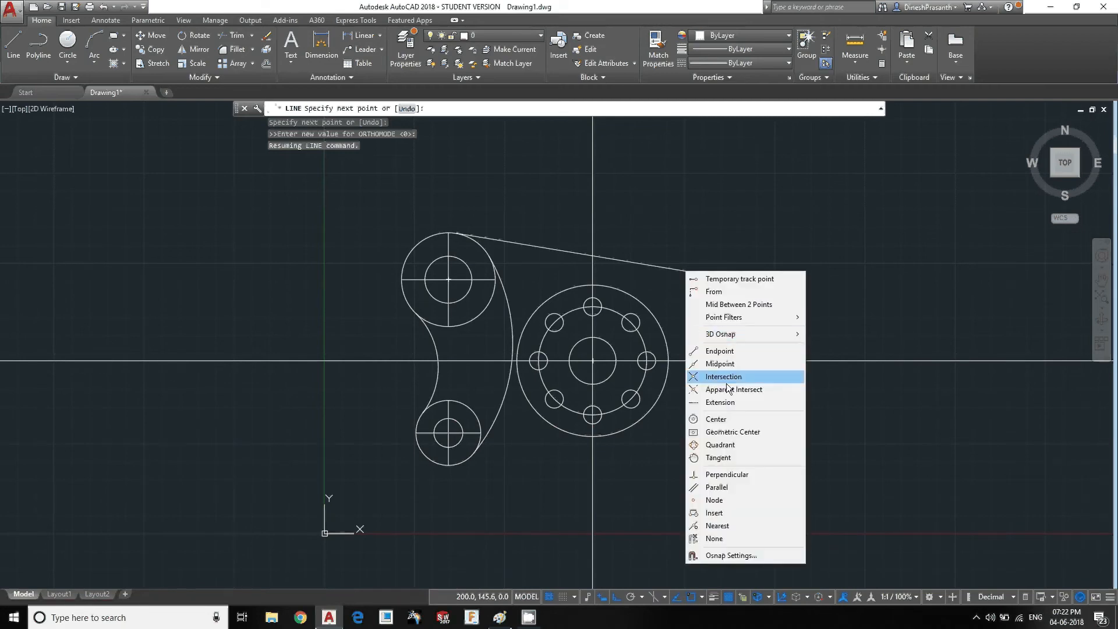
left_click(737, 458)
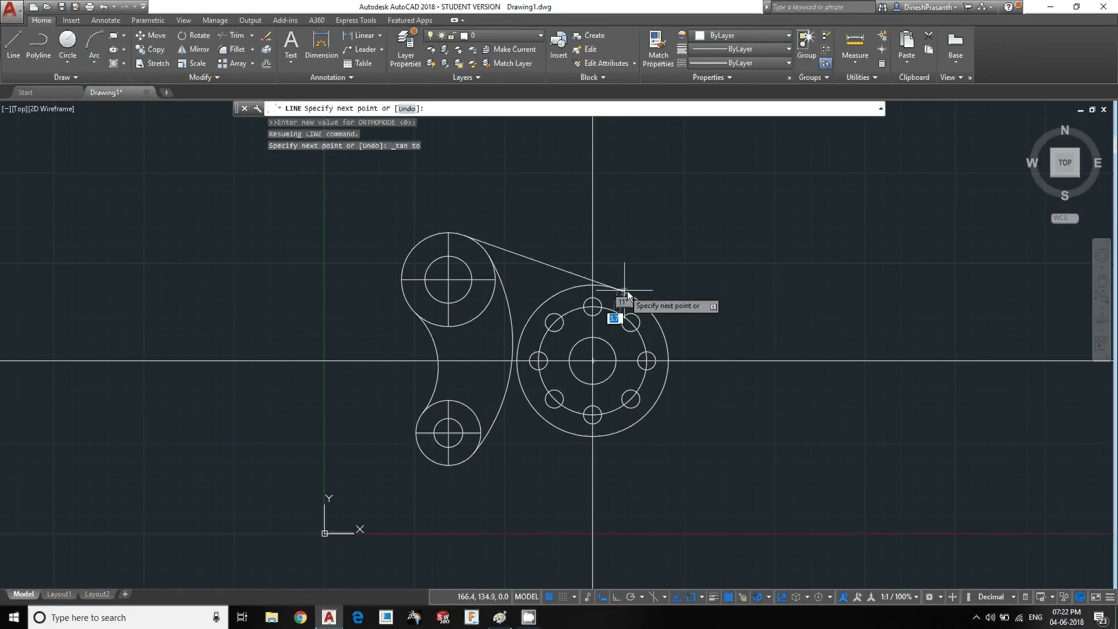
key("Escape")
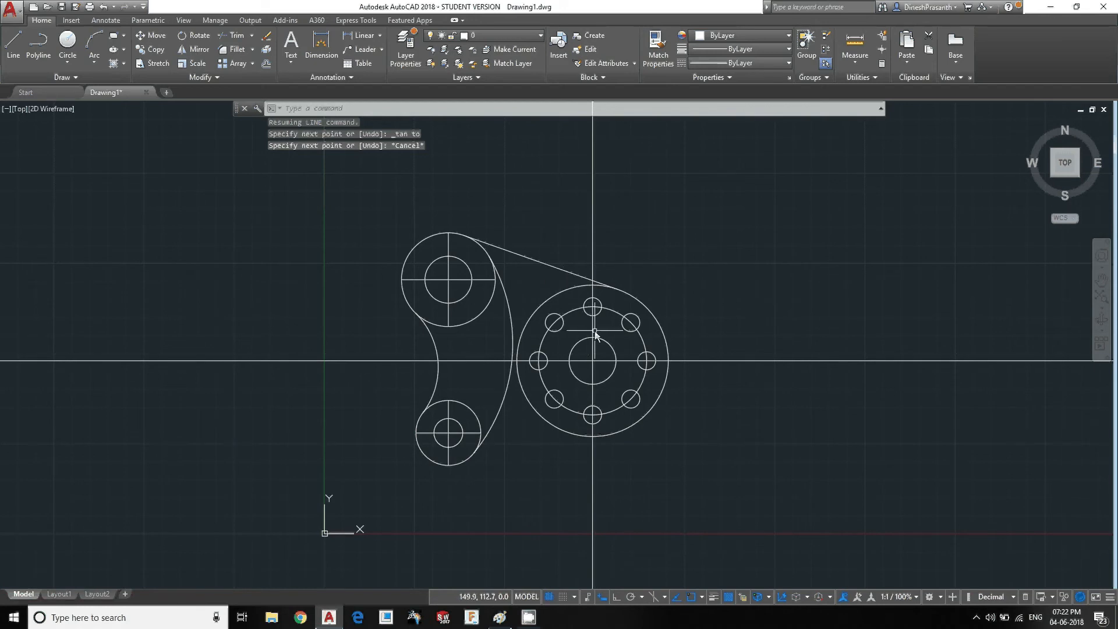
Step: Try to mirror the upper tangent line about the horizontal construction line, keeping the source line
type("mi")
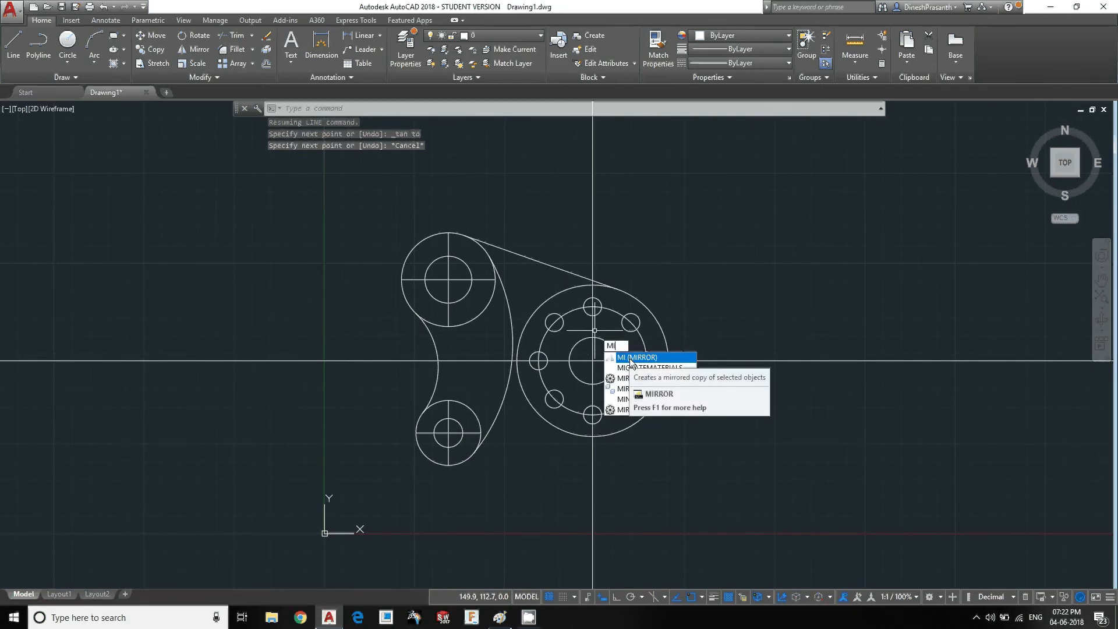
left_click(634, 358)
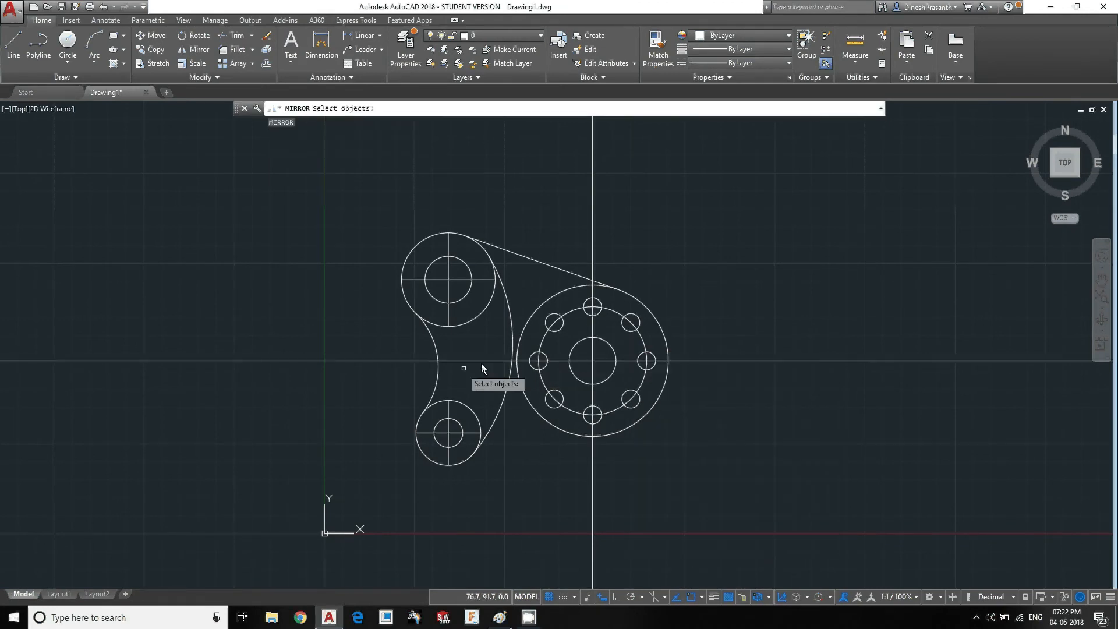
left_click(545, 264)
key("Return")
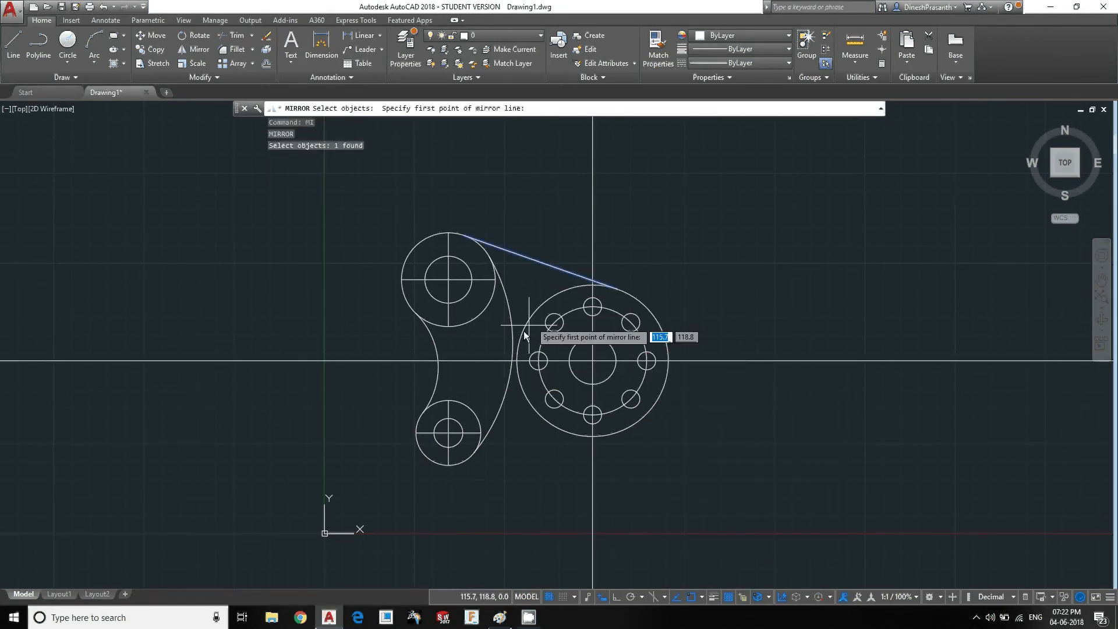
left_click(592, 361)
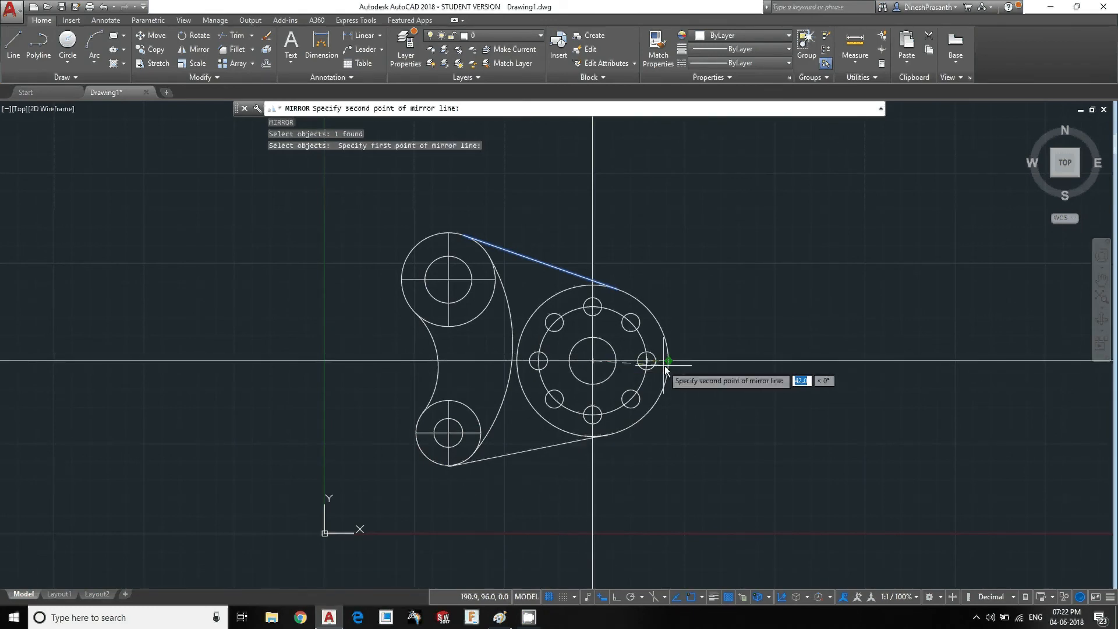
left_click(672, 362)
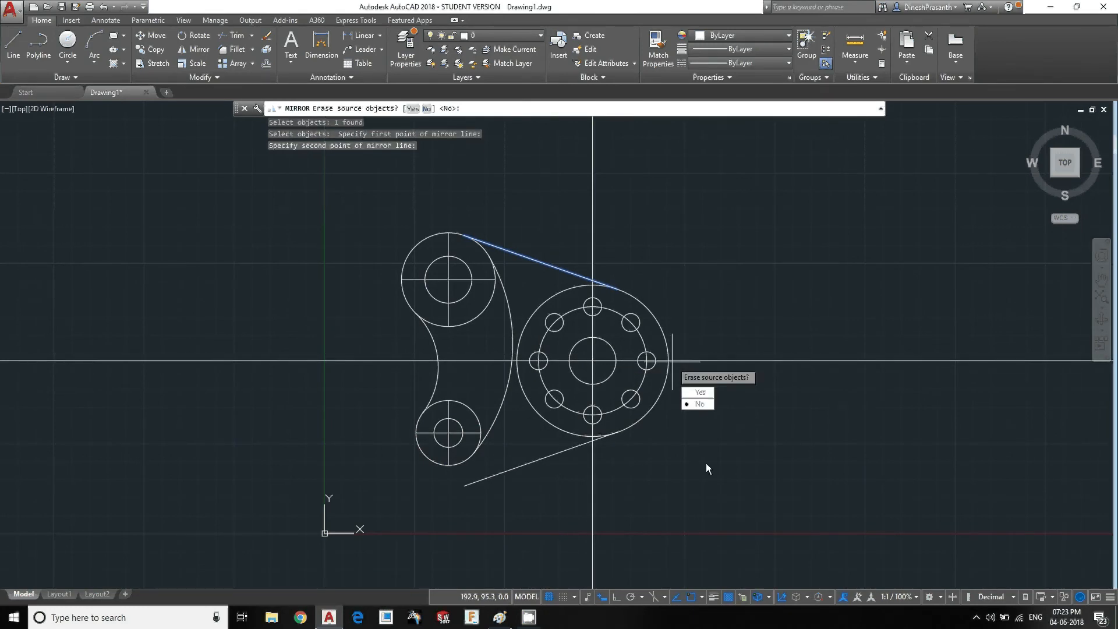
key("Return")
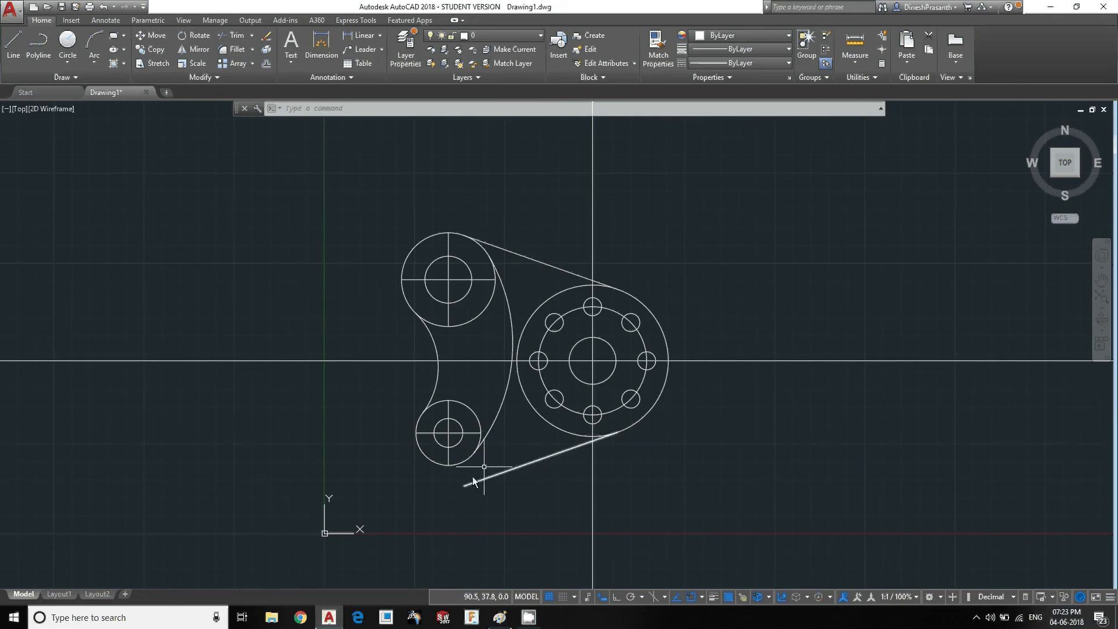
Step: Erase the mirrored line below the 42-radius circle
left_click(551, 494)
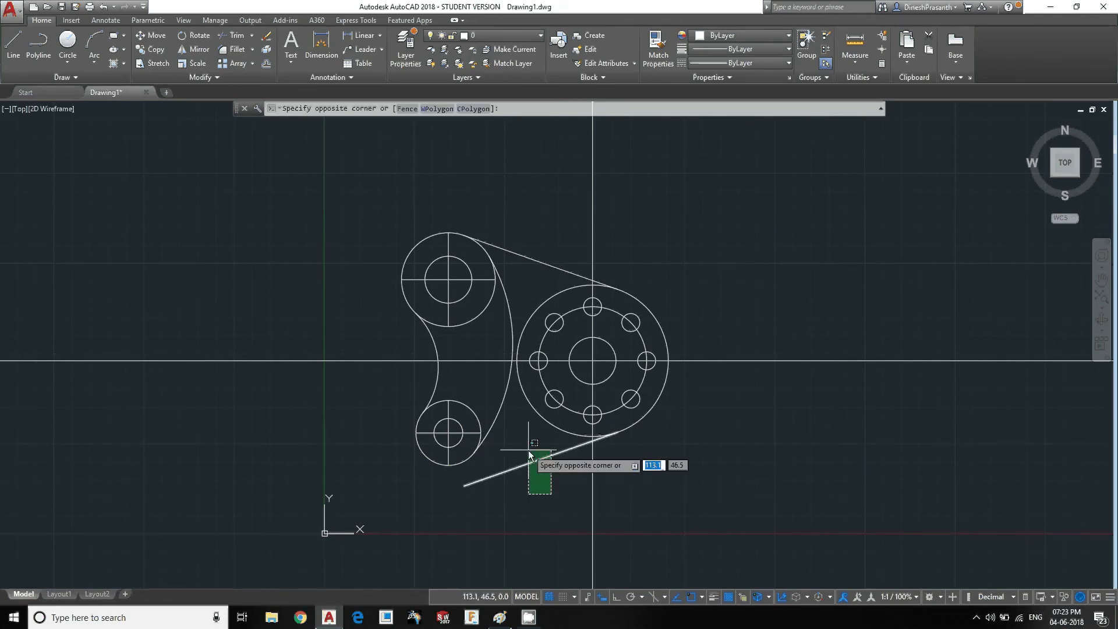
left_click(529, 454)
type("E")
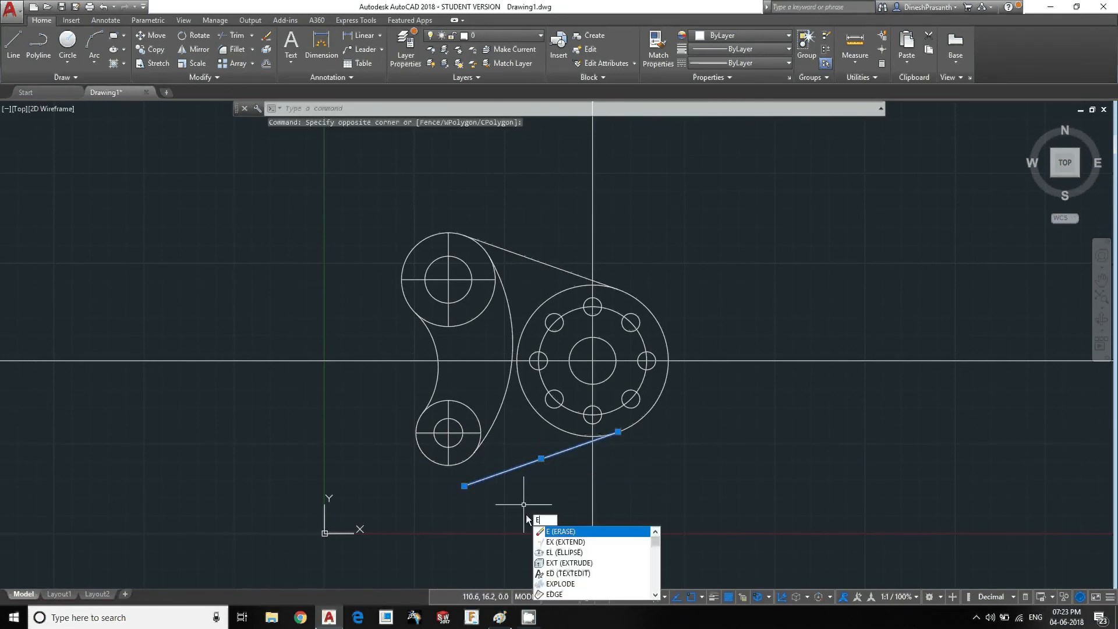
key("Return")
key("Escape")
key("Escape")
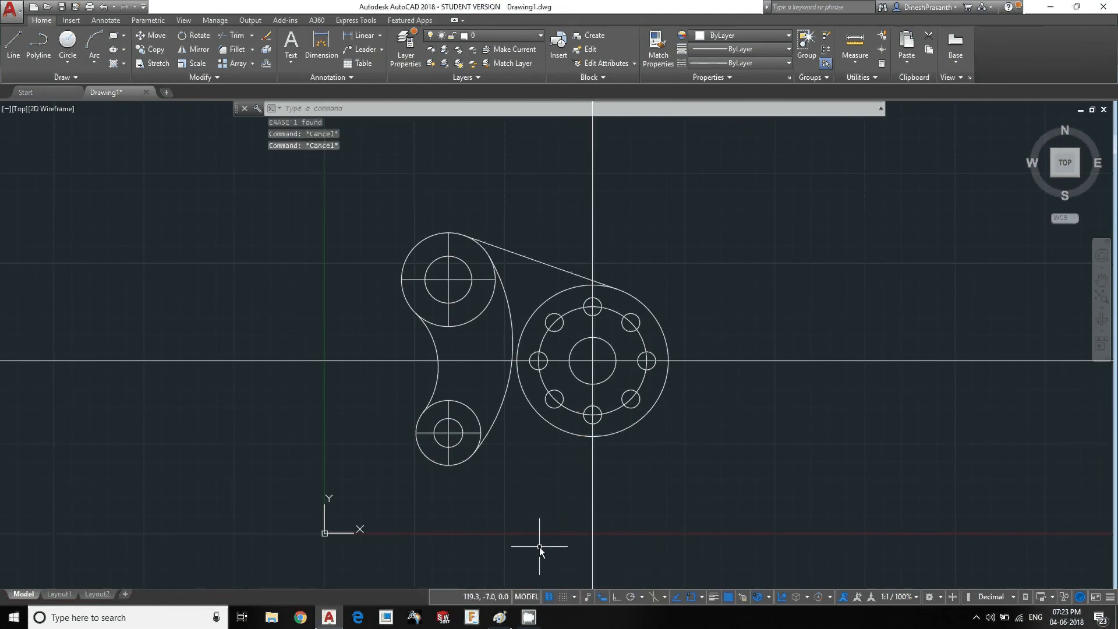
Step: Draw the plate's lower straight edge as a line tangent to the lower-left outer circle and the 42-radius circle, and check the reference in Paint
type("L")
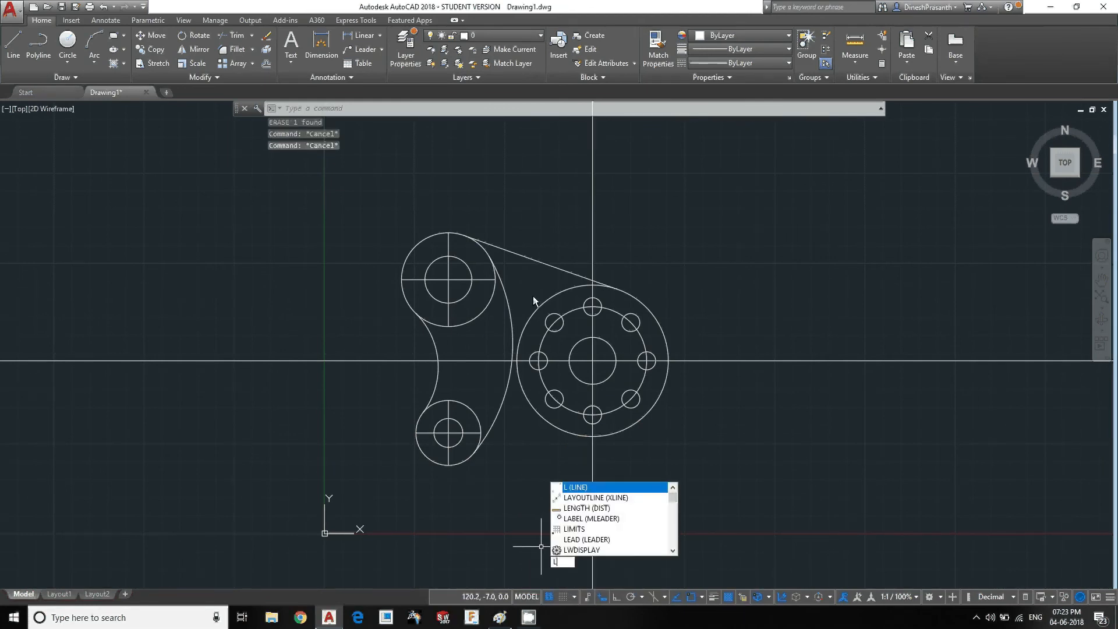
key("Return")
right_click(568, 502, "shift")
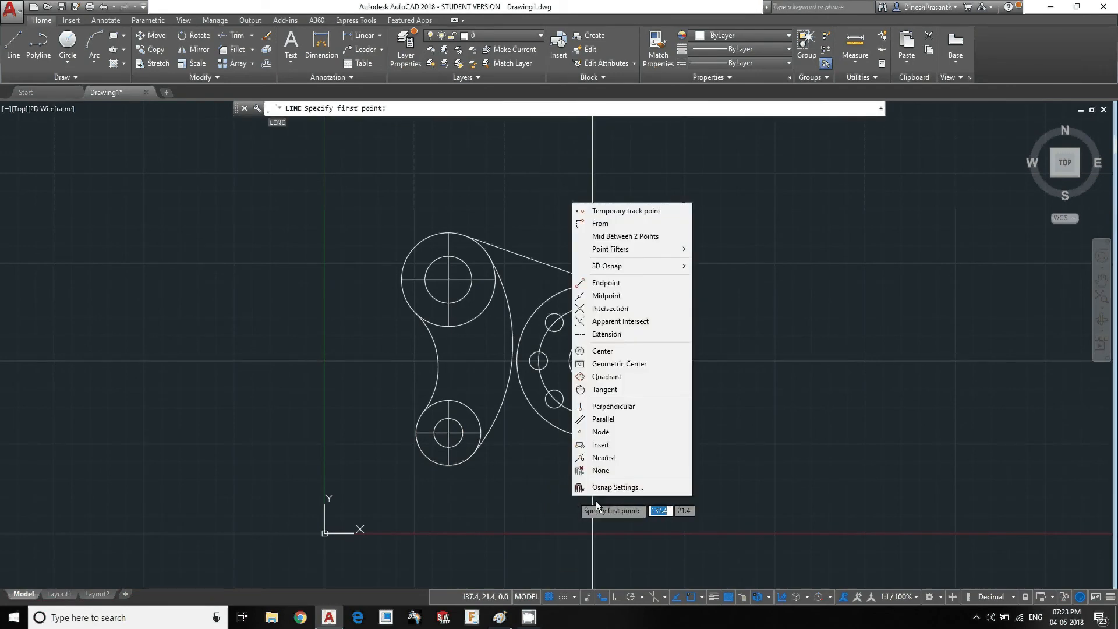
left_click(613, 393)
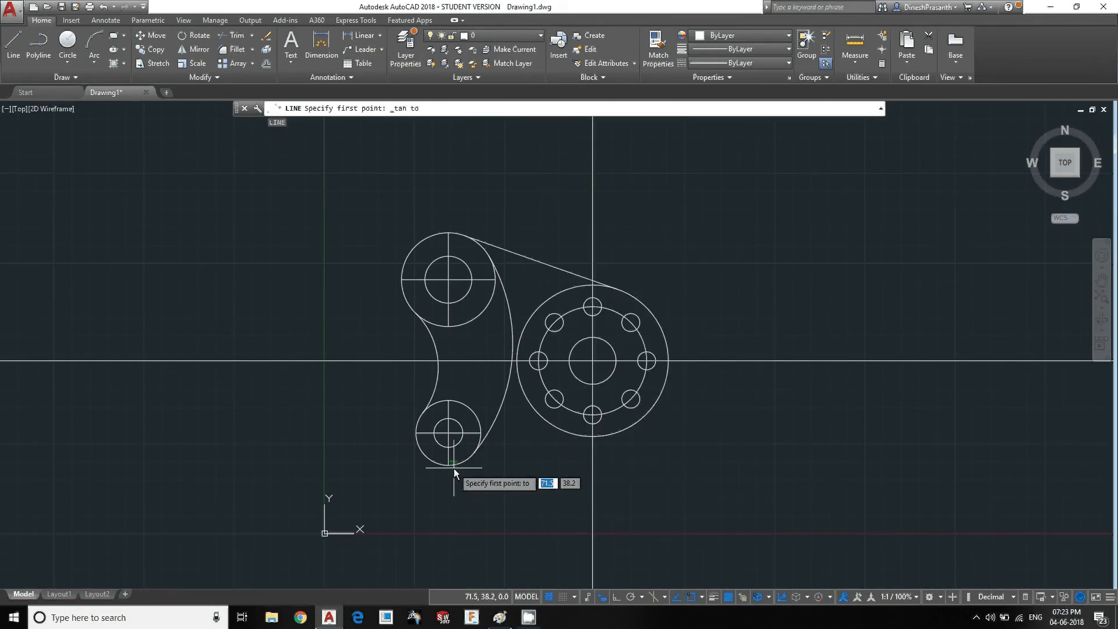
left_click(453, 468)
right_click(663, 479, "shift")
left_click(699, 363)
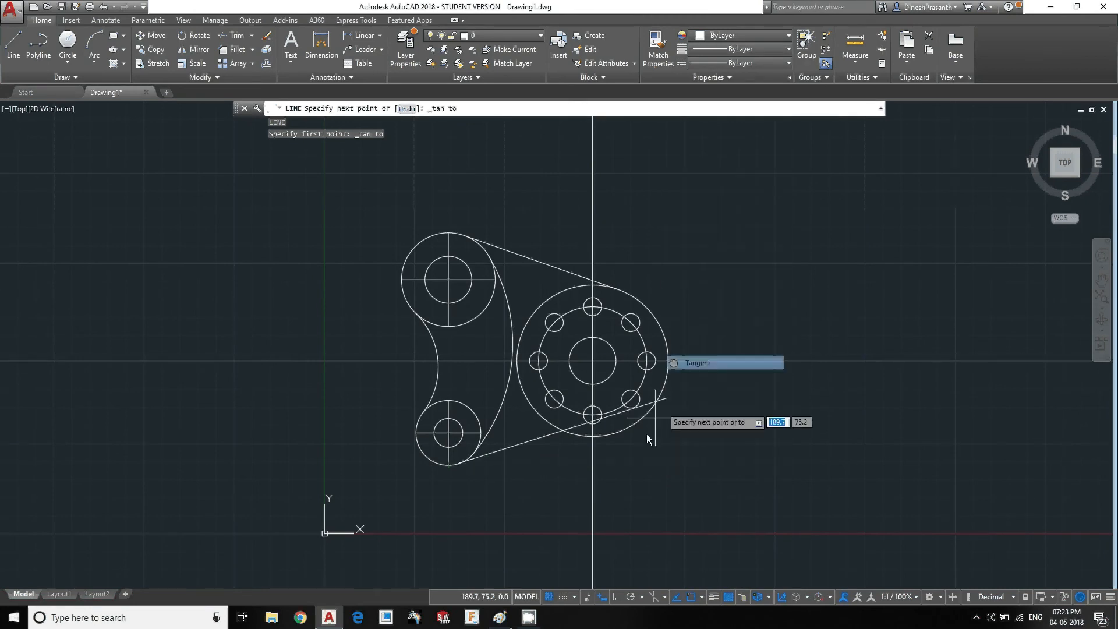
left_click(606, 438)
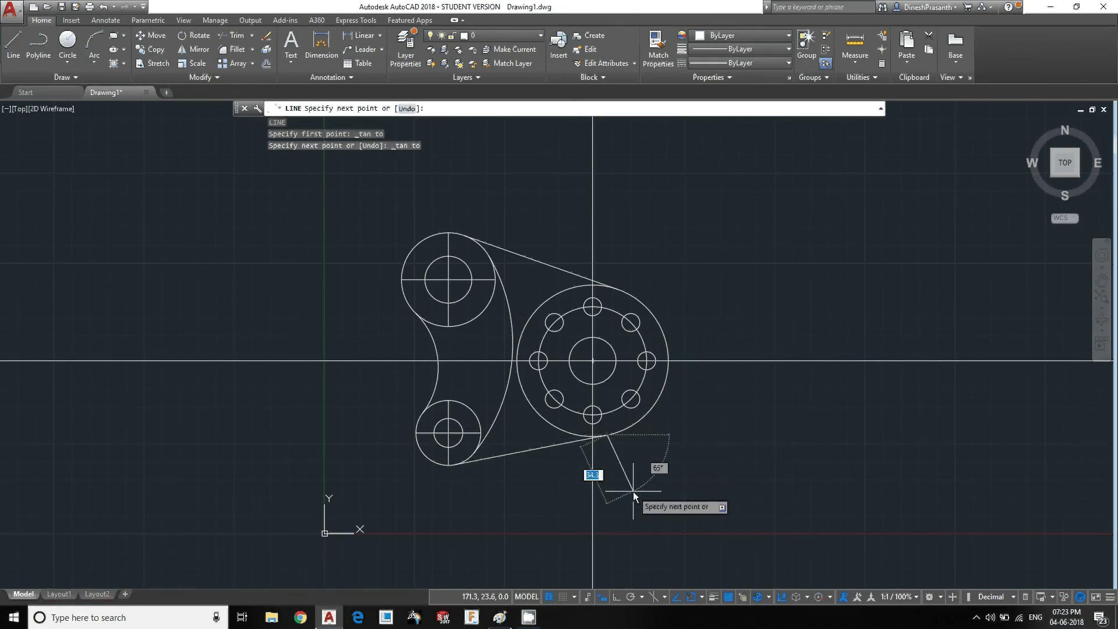
key("Return")
middle_click_drag(619, 484, 532, 454)
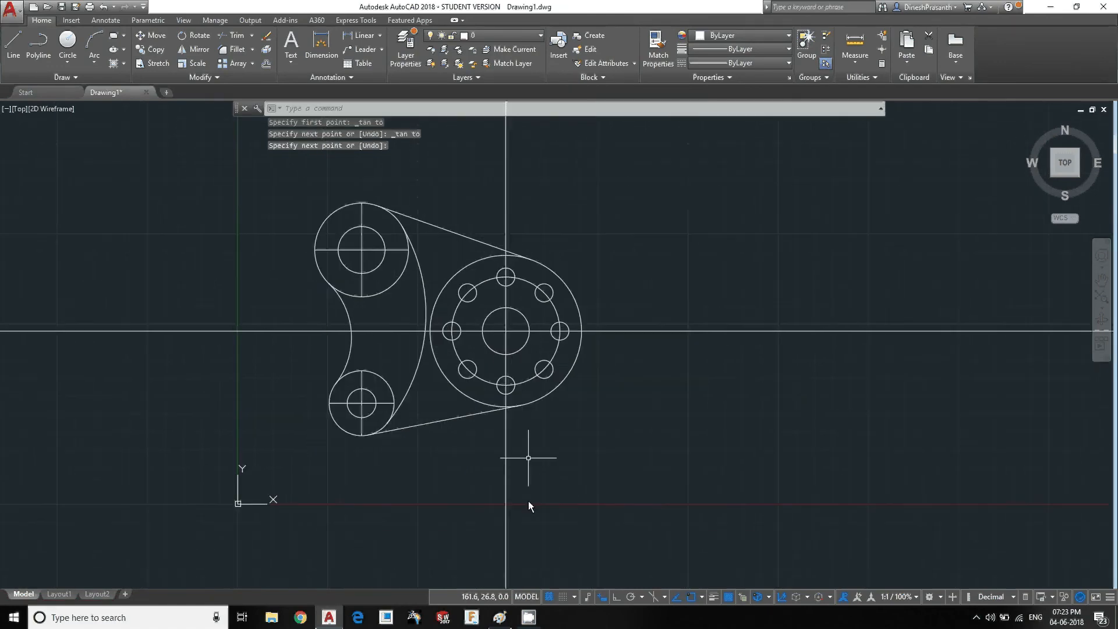
left_click(504, 615)
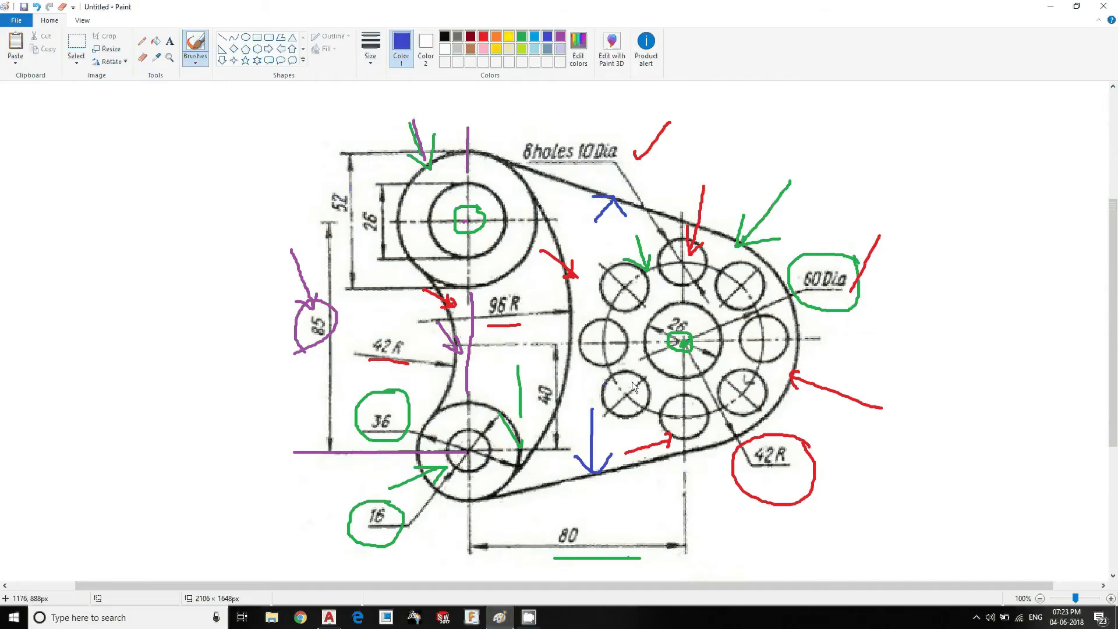
left_click(501, 616)
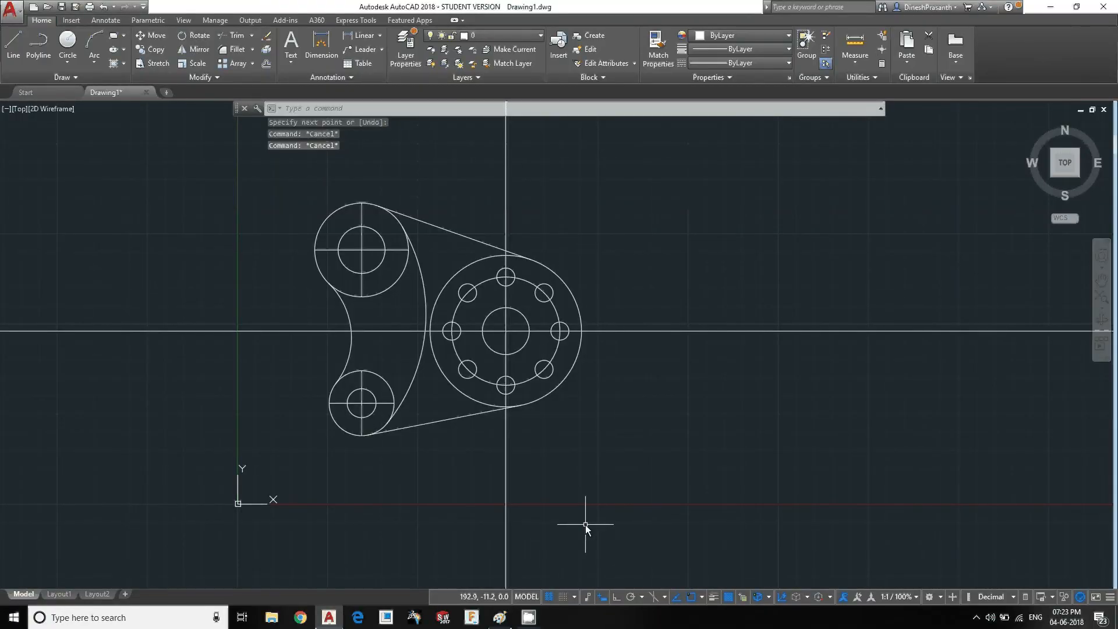
type("tr")
key("Return")
key("Return")
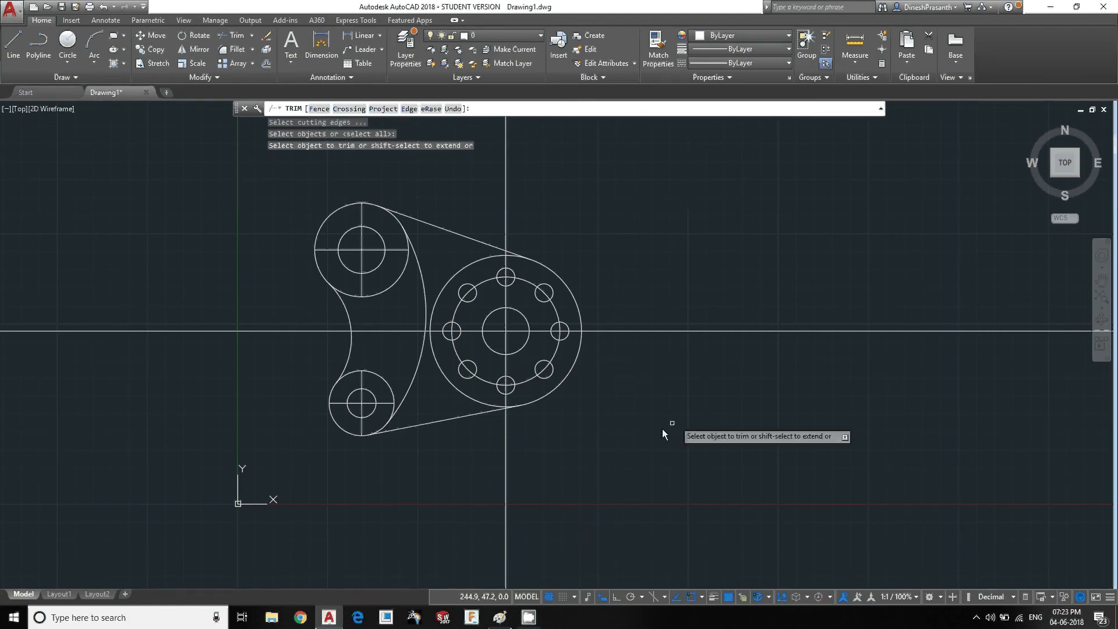
key("Escape")
key("Escape")
Step: Trim away the inner left part of the 42-radius circle between the two tangent lines, using all geometry as cutting edges
type("tr")
key("Return")
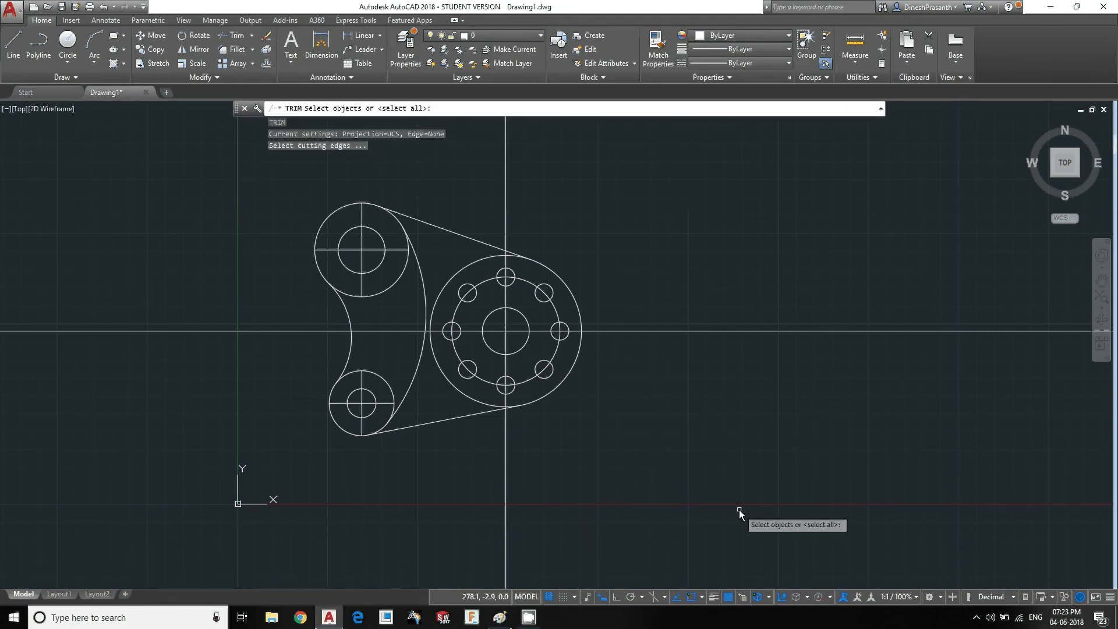
left_click(739, 509)
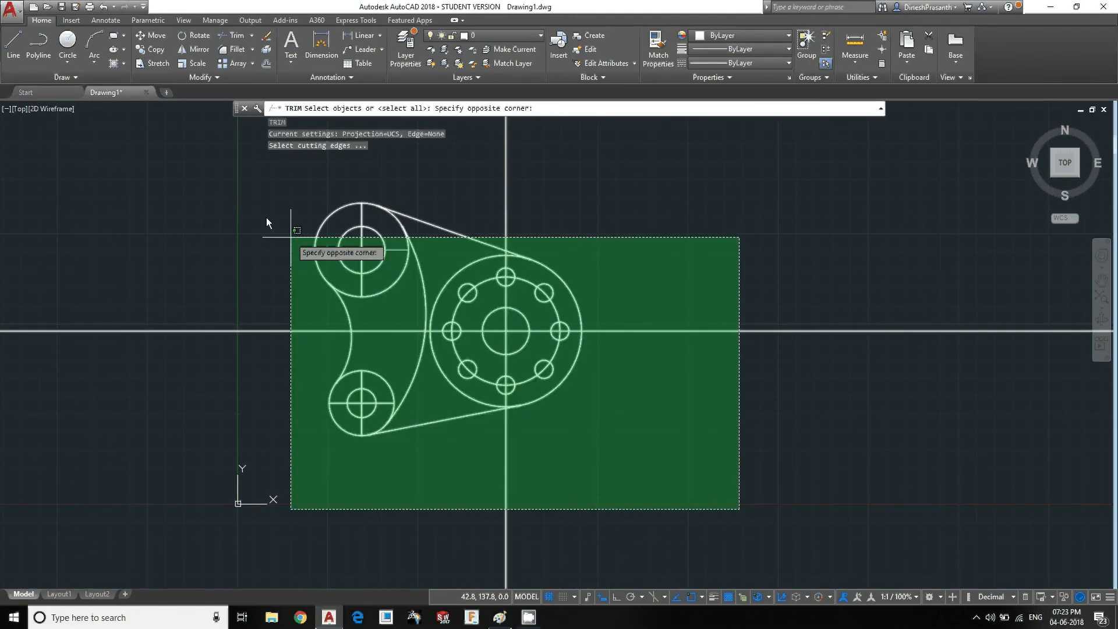
left_click(222, 189)
key("Return")
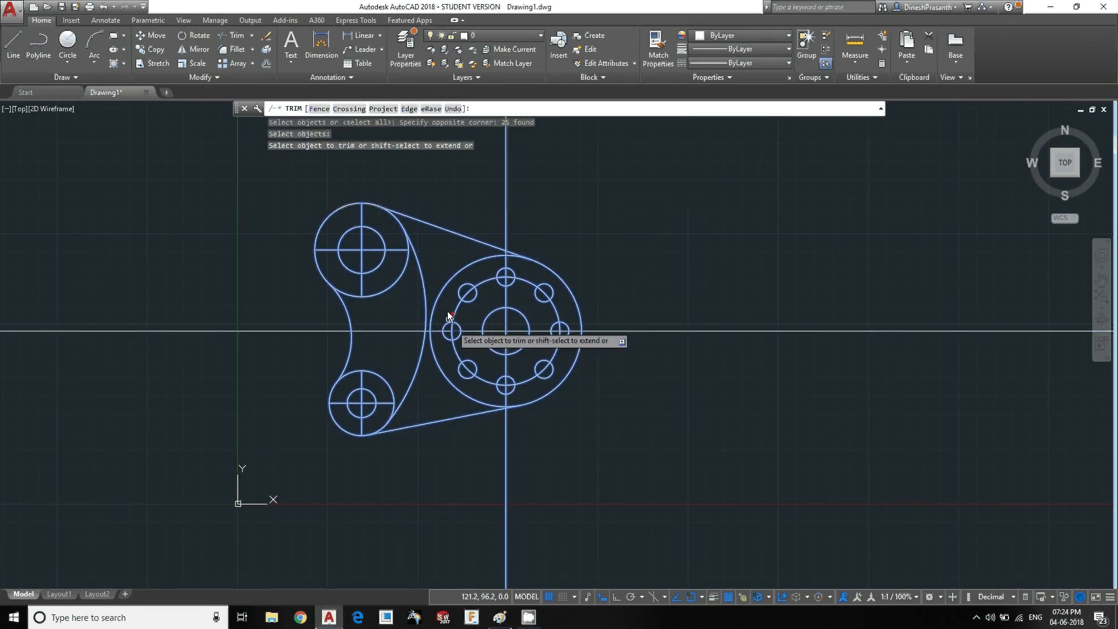
left_click(466, 271)
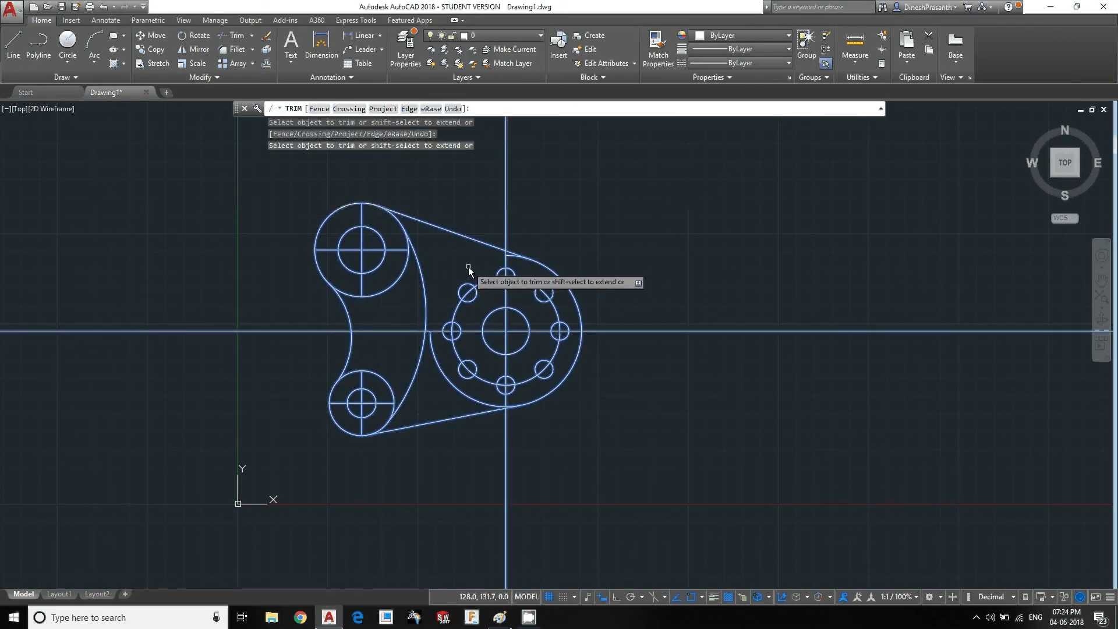
left_click(439, 368)
scroll(507, 254, "up", 2)
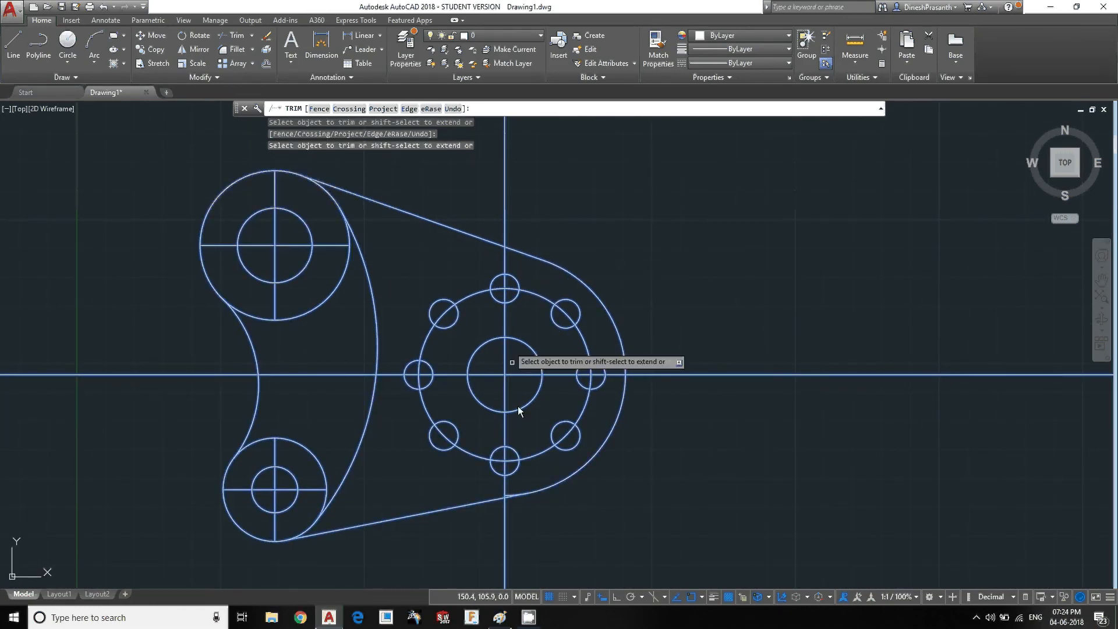
scroll(514, 517, "up", 2)
scroll(514, 515, "up", 4)
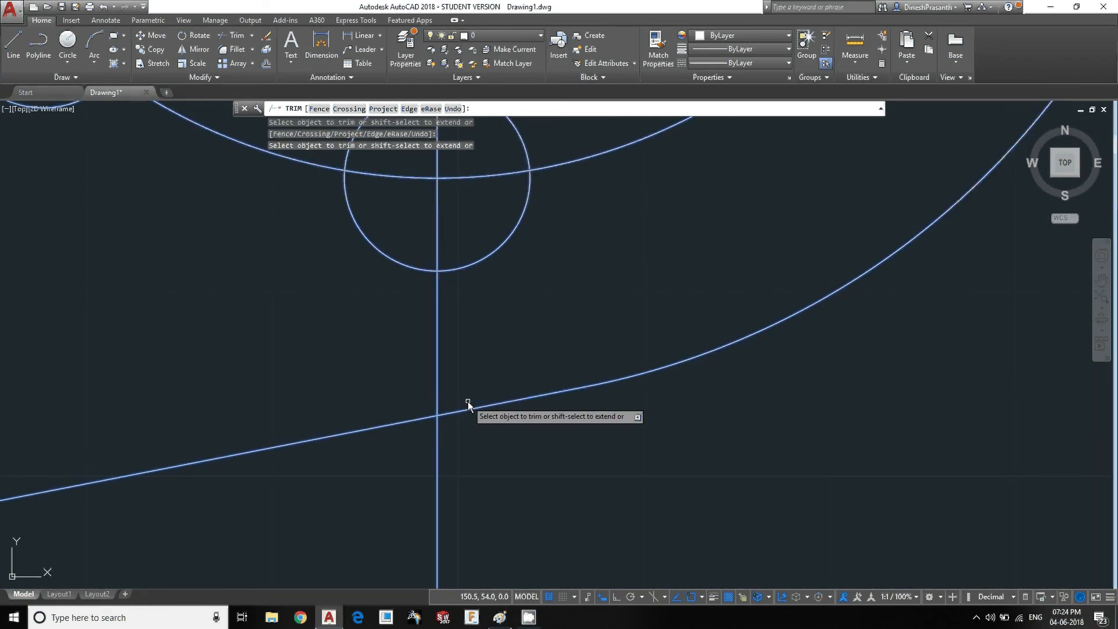
scroll(499, 394, "down", 7)
scroll(501, 394, "down", 3)
key("Escape")
key("Escape")
Step: Draw a large auxiliary circle around the whole plate, centred on the eight-hole pattern's centre
scroll(536, 394, "up", 4)
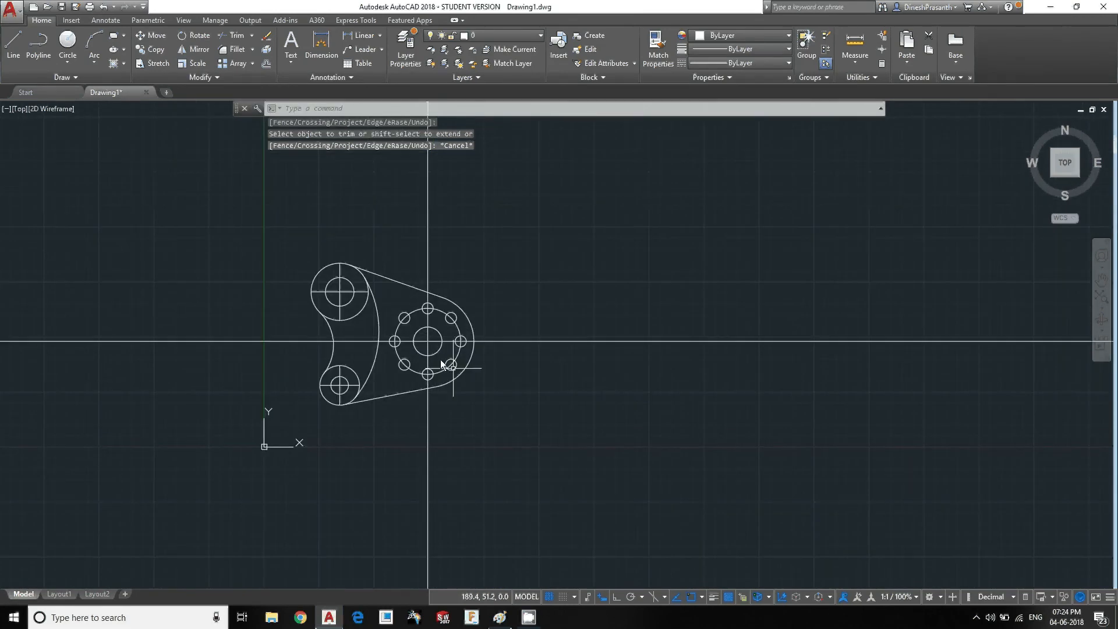
type("c")
key("Return")
scroll(417, 336, "up", 4)
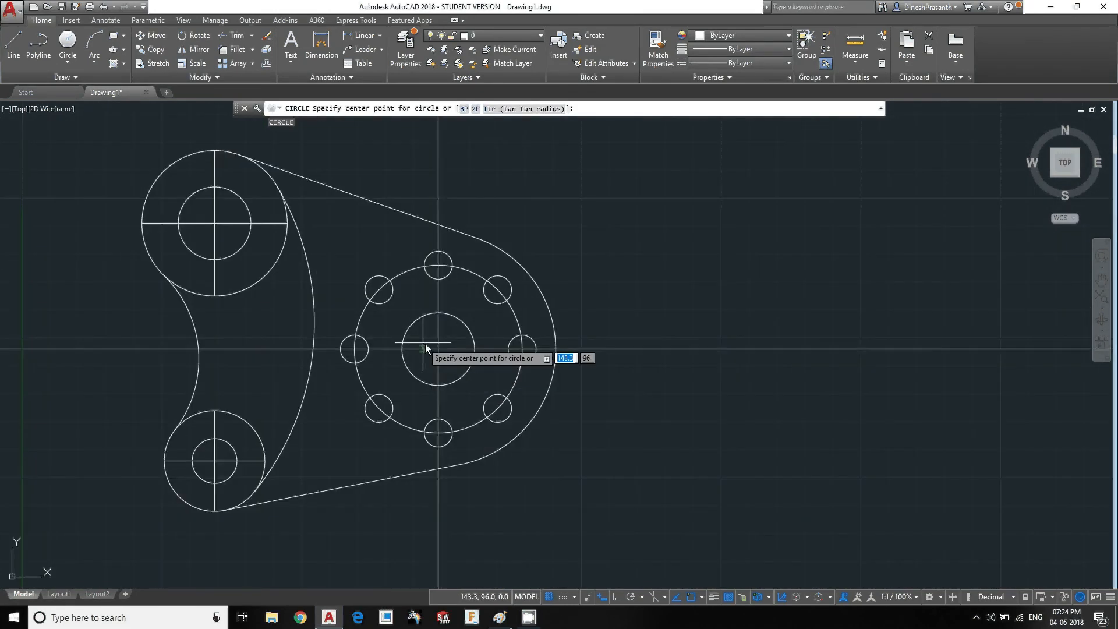
left_click(437, 348)
scroll(624, 511, "down", 4)
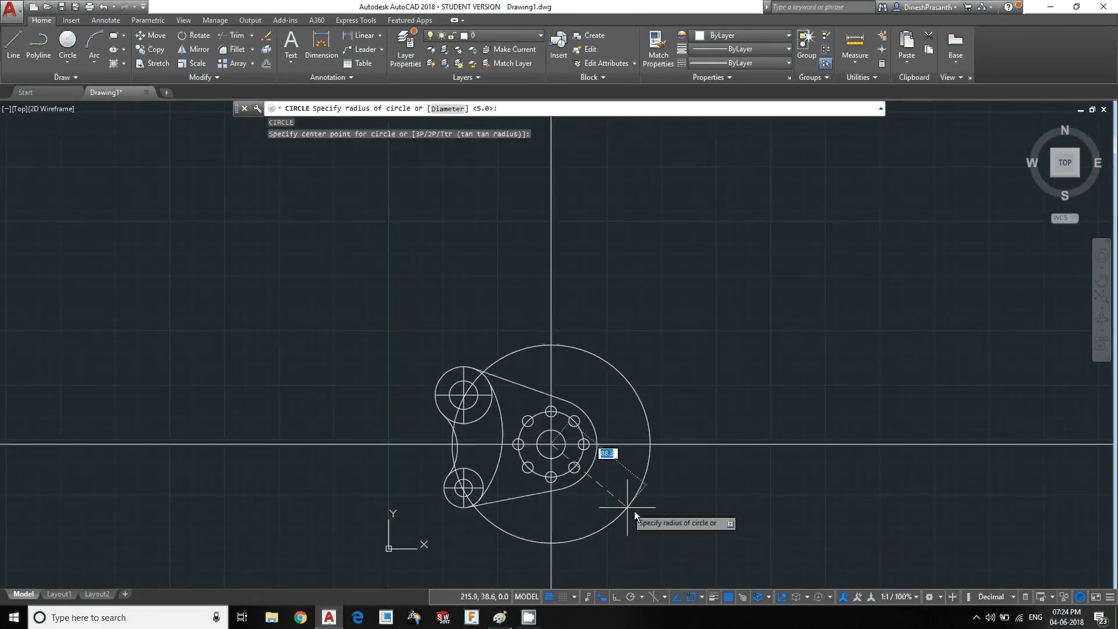
left_click(677, 515)
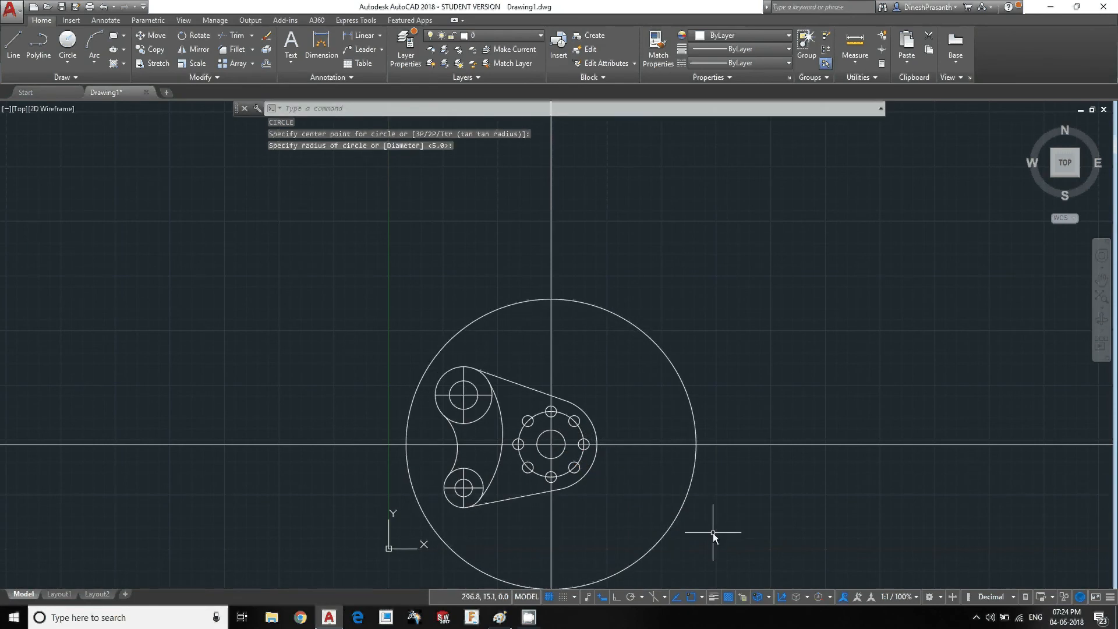
Step: Trim the ends of the horizontal and vertical construction lines that extend beyond the large auxiliary circle
type("tr")
key("Return")
key("Return")
left_click(787, 526)
left_click(782, 375)
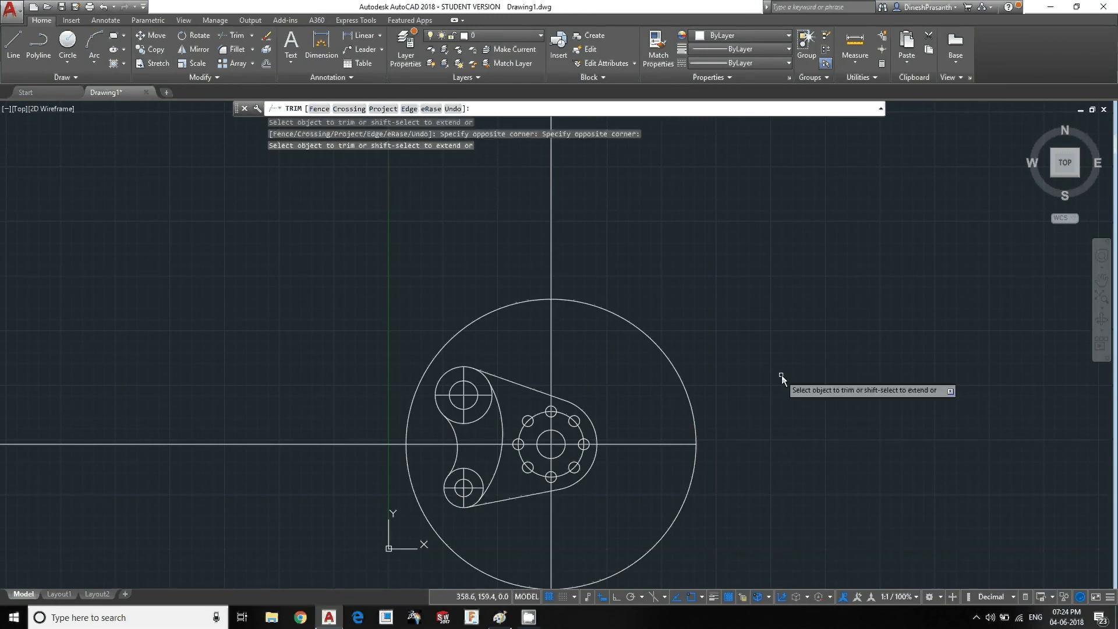
left_click(802, 292)
left_click(379, 220)
left_click(360, 277)
left_click(217, 555)
middle_click_drag(582, 524, 612, 374)
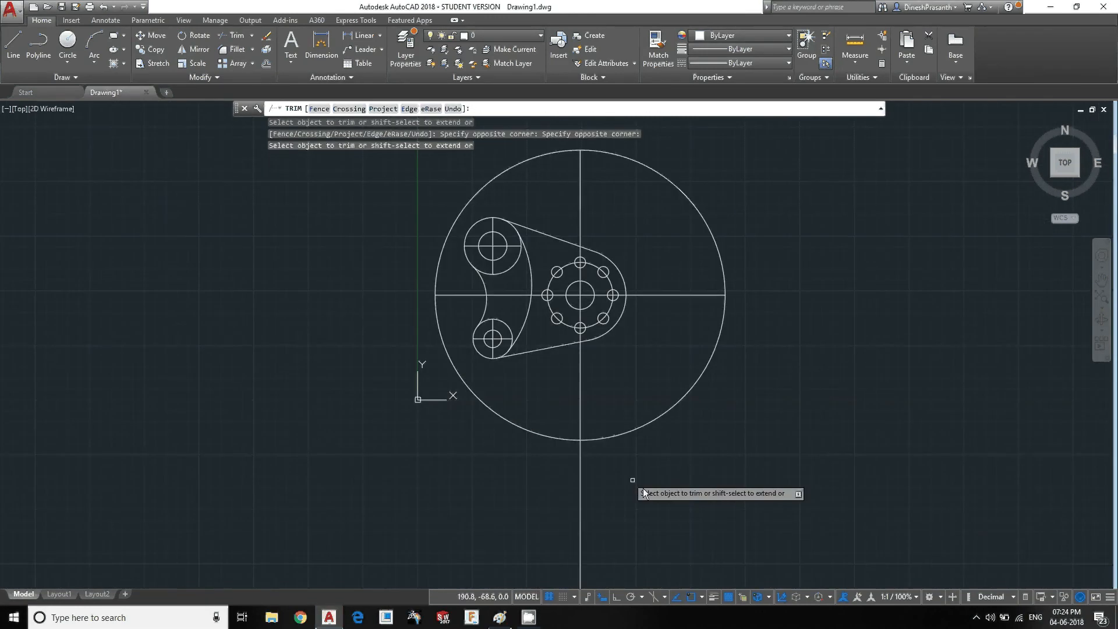
left_click(642, 486)
left_click(472, 512)
key("Escape")
Step: Erase the large auxiliary circle around the plate
left_click(693, 386)
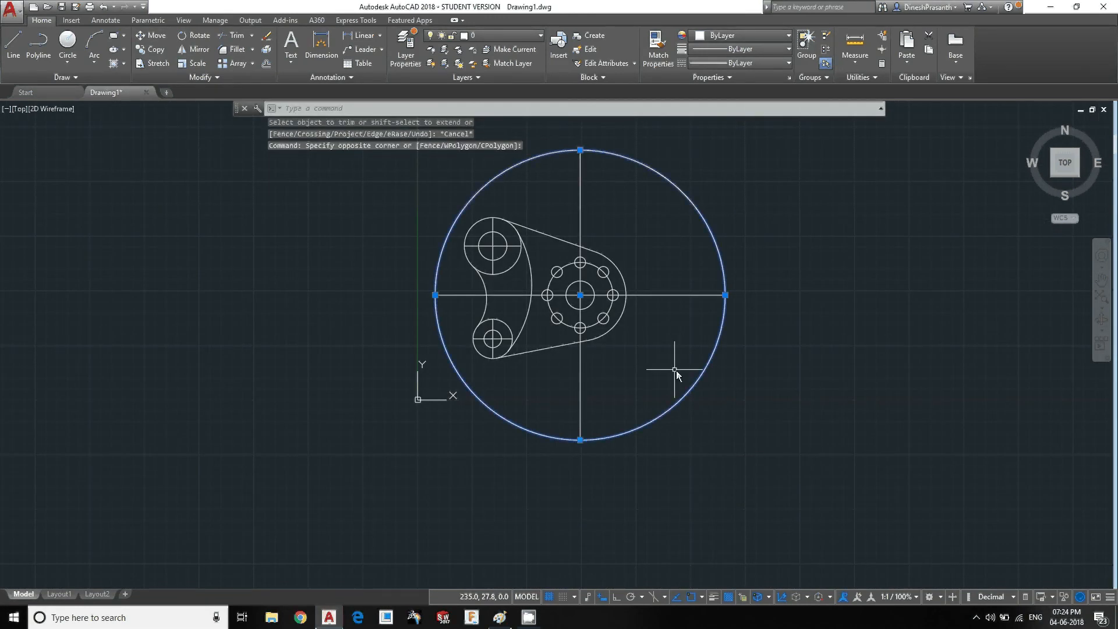
type("e")
key("Return")
middle_click_drag(619, 367, 588, 414)
left_click(598, 221)
left_click(521, 247)
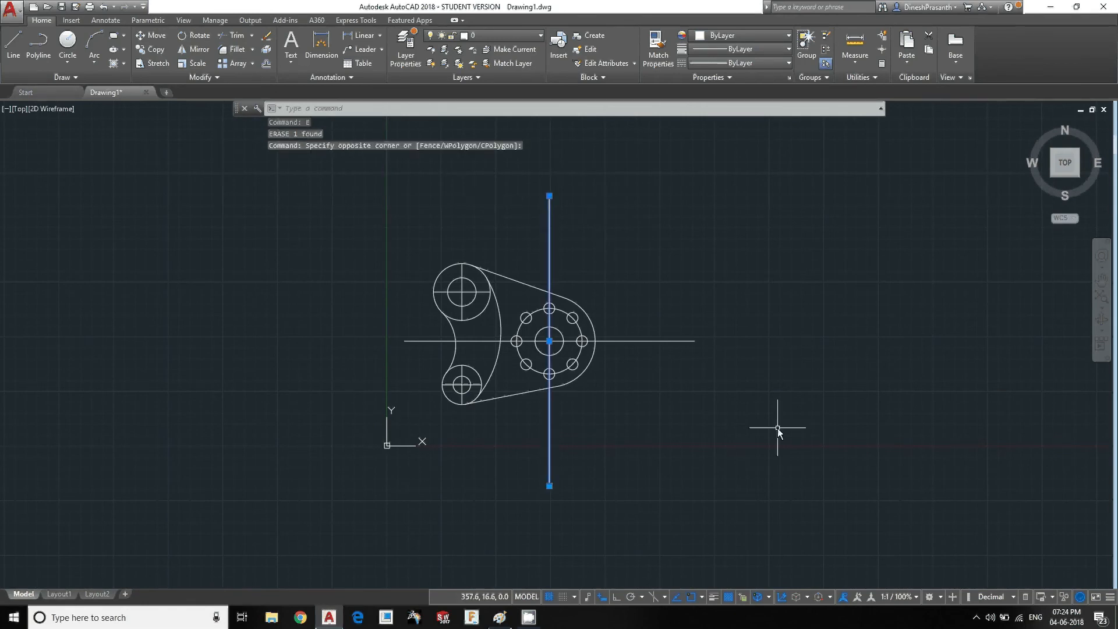
left_click(774, 425)
left_click(648, 260)
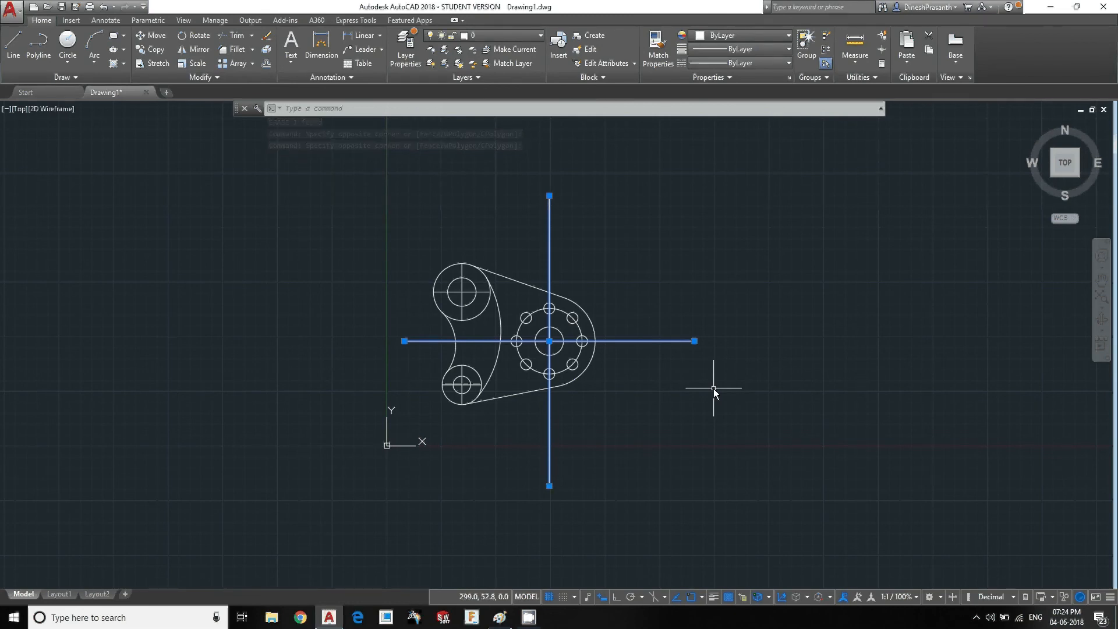
key("Escape")
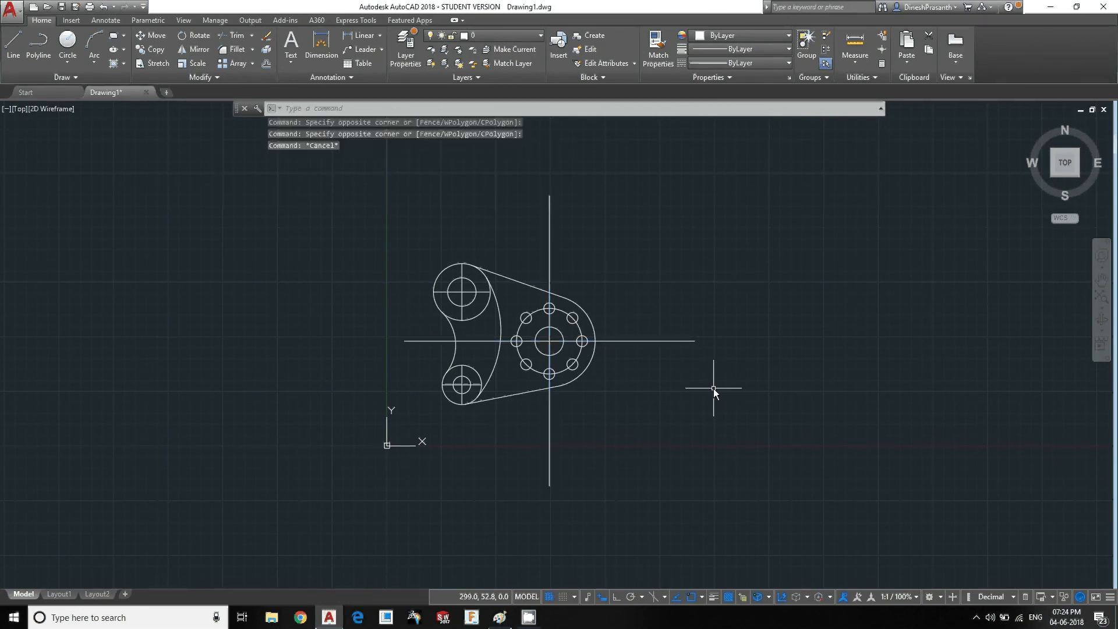